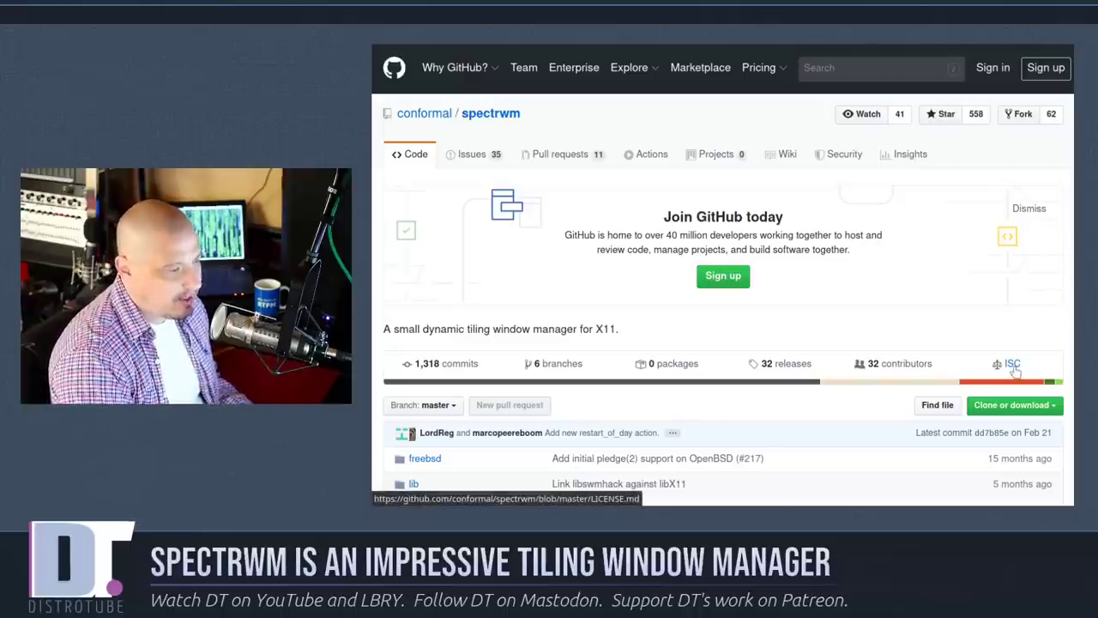
- Look through the spectrwm repository page on GitHub, including its file list
{"action": "scroll", "coordinate": [822, 372], "scroll_direction": "down", "scroll_amount": 3}
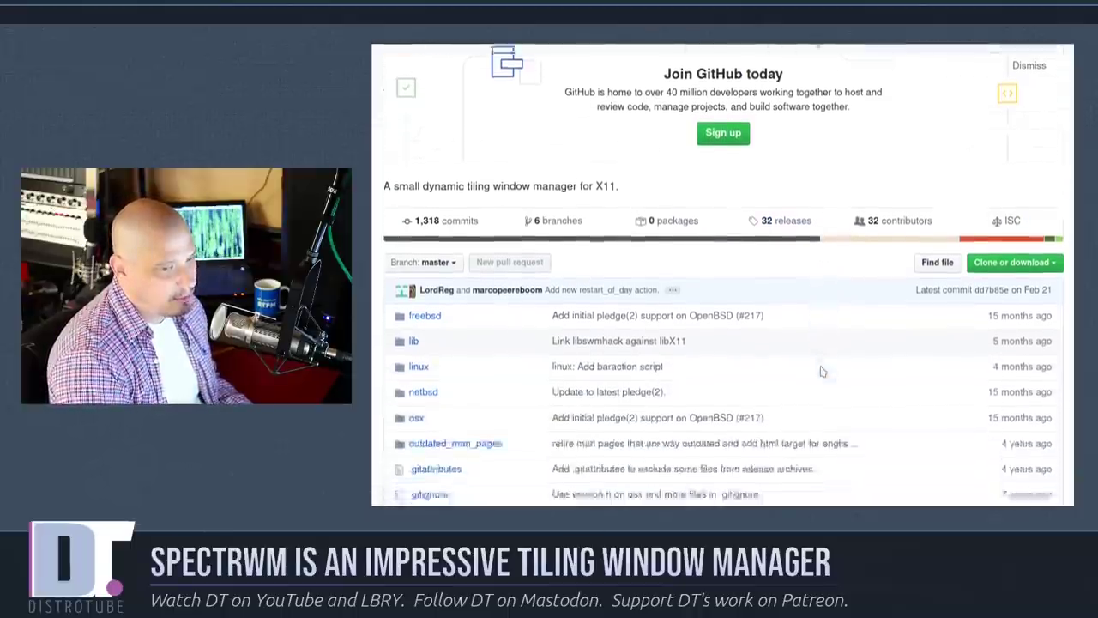
{"action": "scroll", "coordinate": [822, 372], "scroll_direction": "down", "scroll_amount": 5}
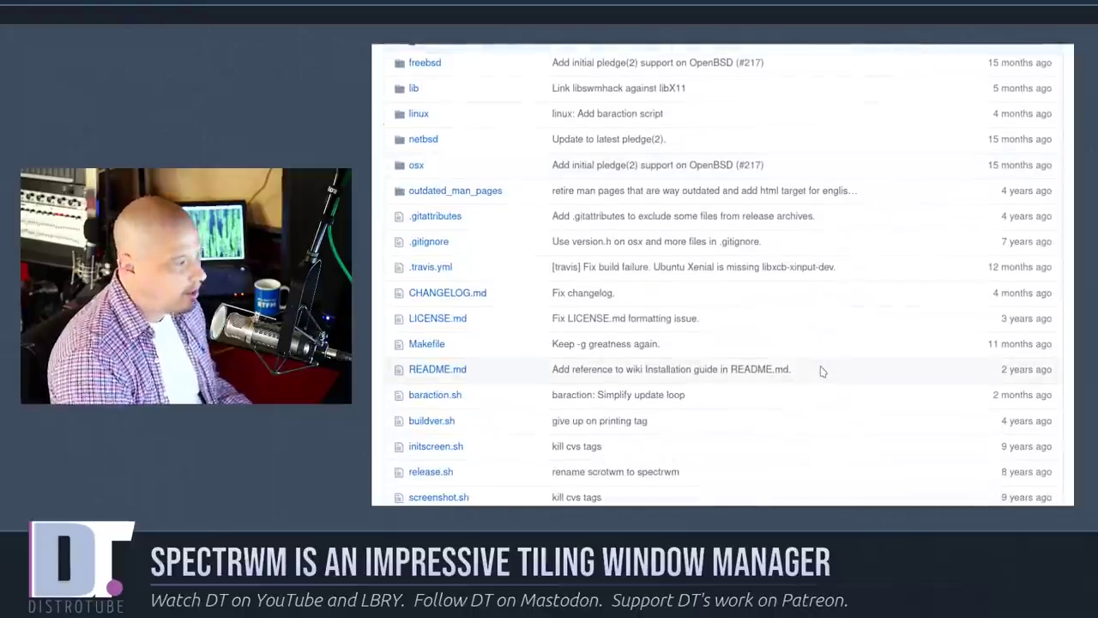
{"action": "scroll", "coordinate": [822, 371], "scroll_direction": "down", "scroll_amount": 16}
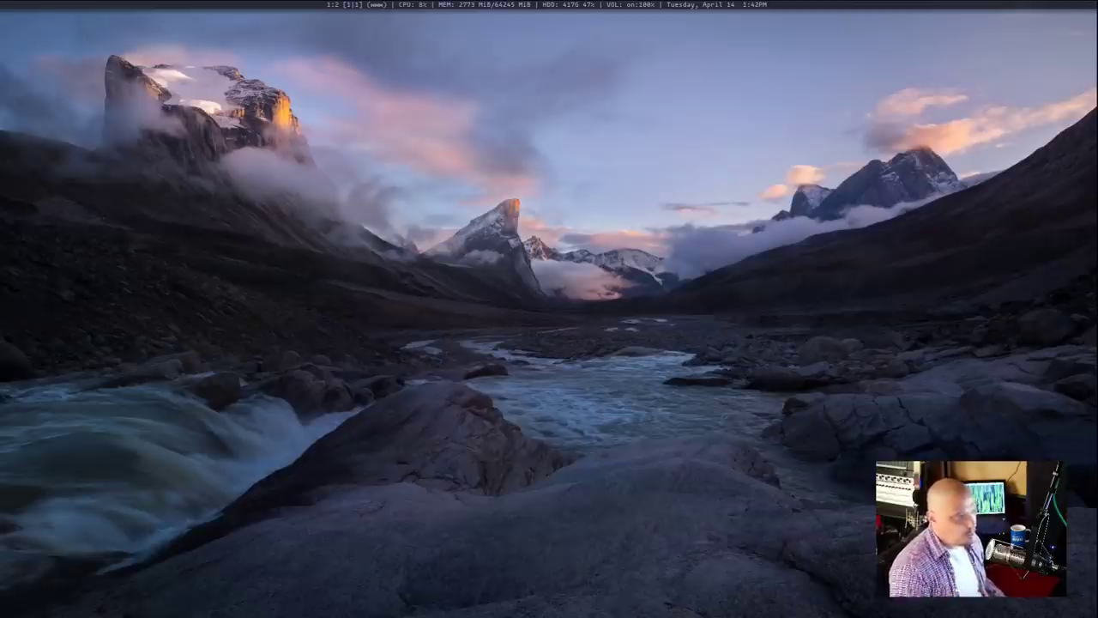
- Open a terminal window and enlarge its text several sizes for readability
{"action": "key", "text": "super+Return"}
{"action": "key", "text": "ctrl+plus"}
{"action": "key", "text": "ctrl+plus"}
{"action": "key", "text": "ctrl+plus"}
{"action": "key", "text": "ctrl+plus"}
{"action": "key", "text": "ctrl+plus"}
{"action": "key", "text": "ctrl+plus"}
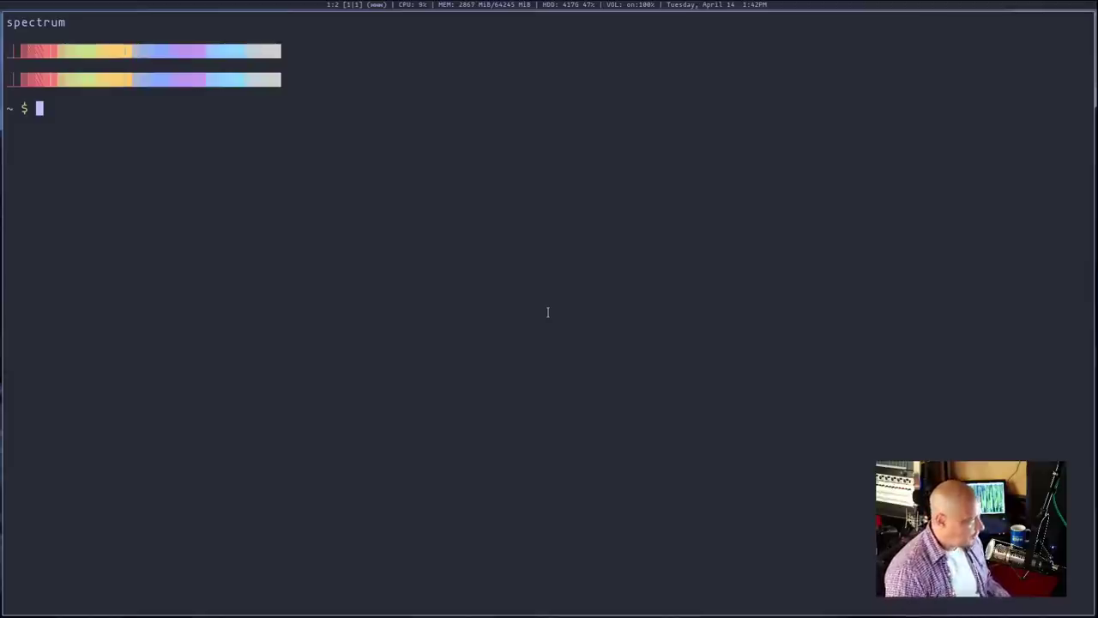
- Start installing spectrwm with sudo pacman -S spectrwm, entering the sudo password, but abort at the confirmation and close the terminal
{"action": "type", "text": "sud"}
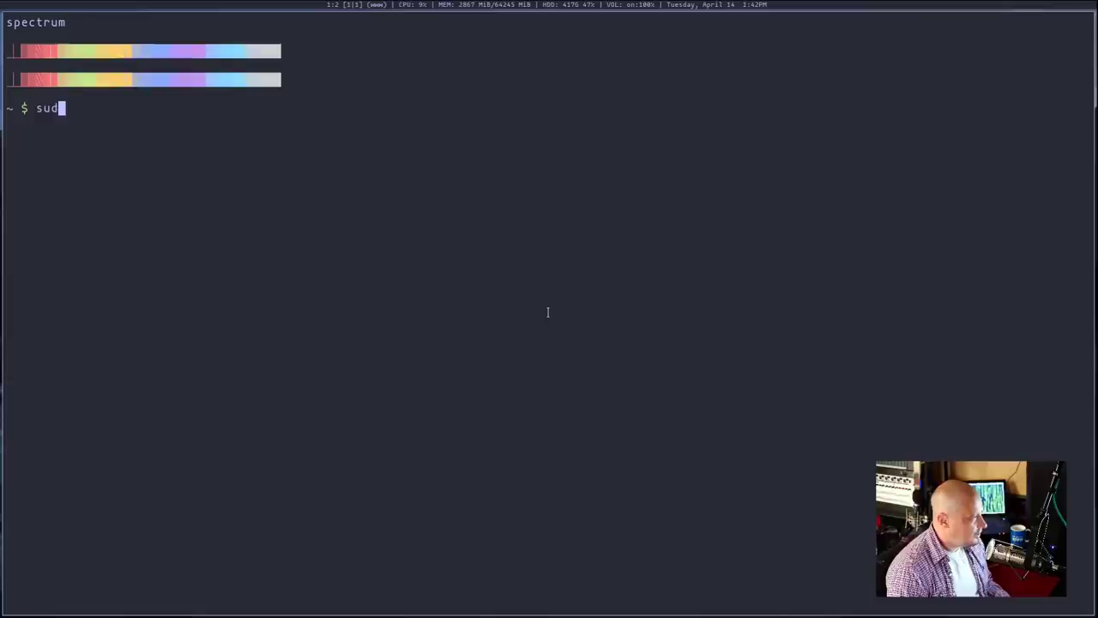
{"action": "type", "text": "o pacman -S "}
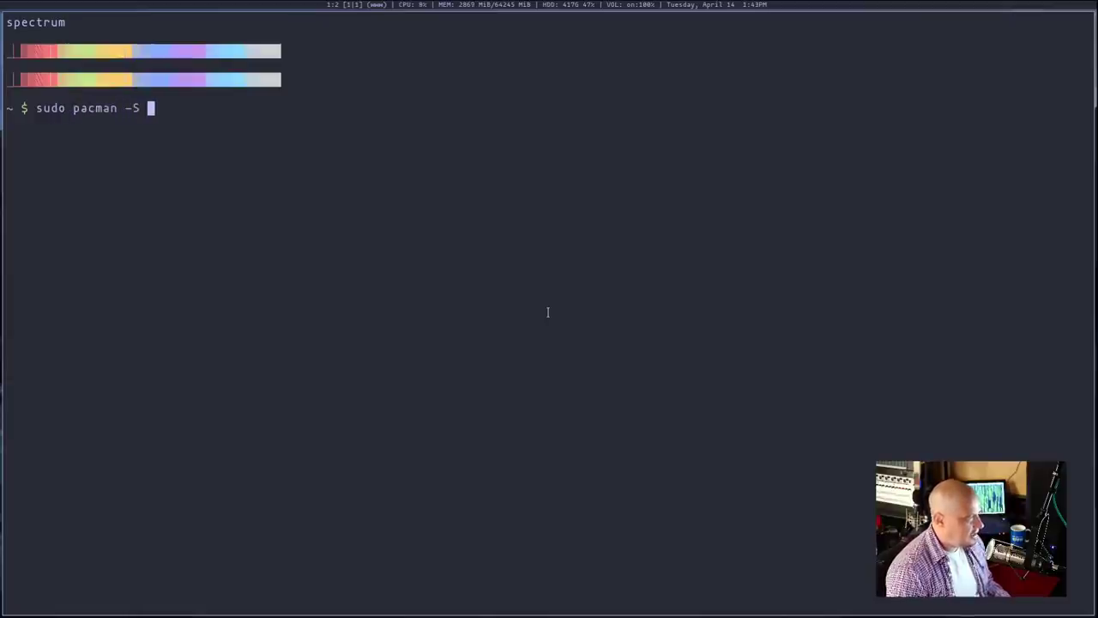
{"action": "type", "text": "spectrwm"}
{"action": "key", "text": "Return"}
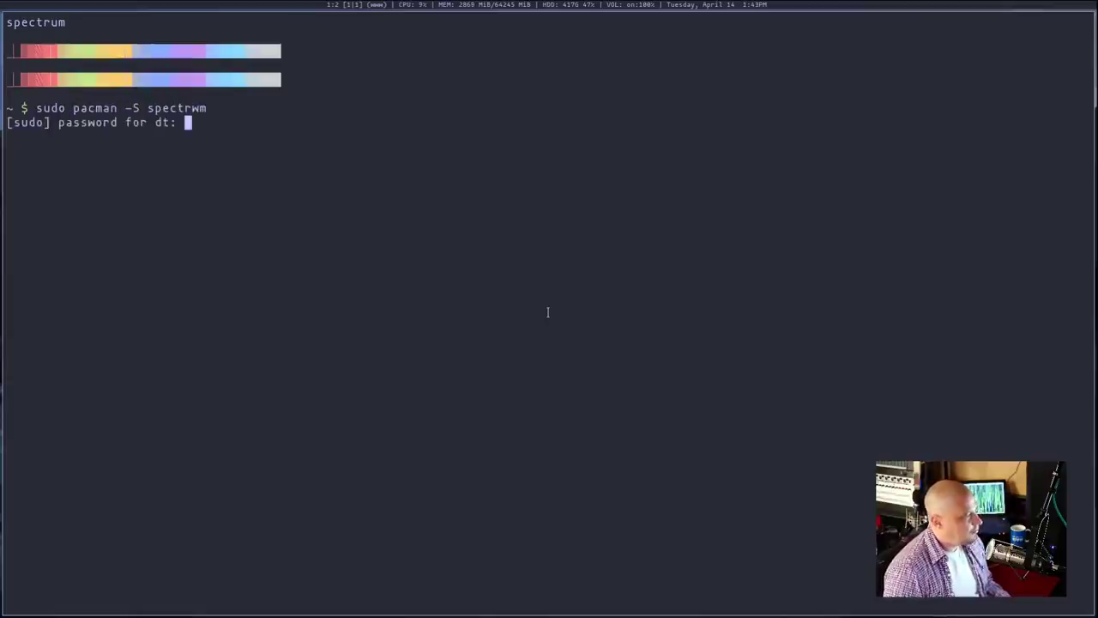
{"action": "key", "text": "Return"}
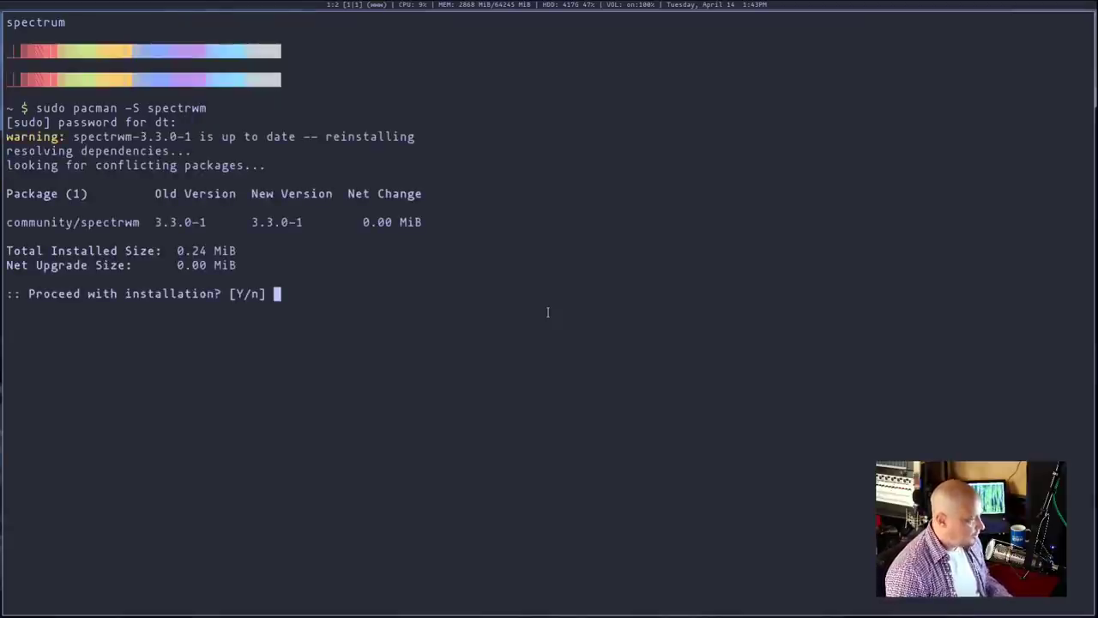
{"action": "key", "text": "ctrl+c"}
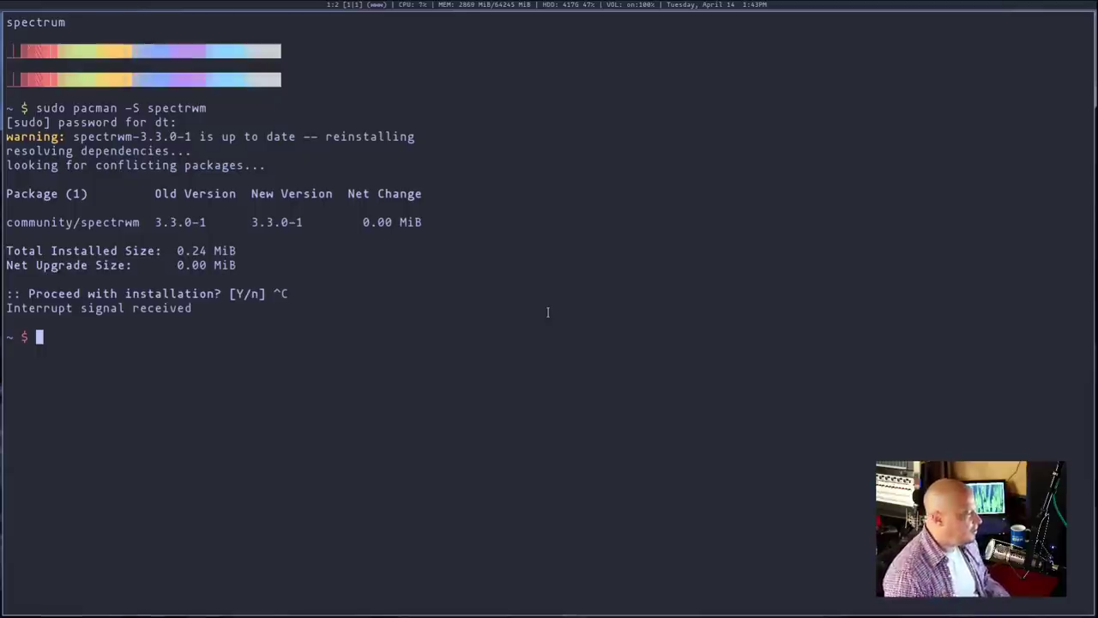
{"action": "key", "text": "super+shift+c"}
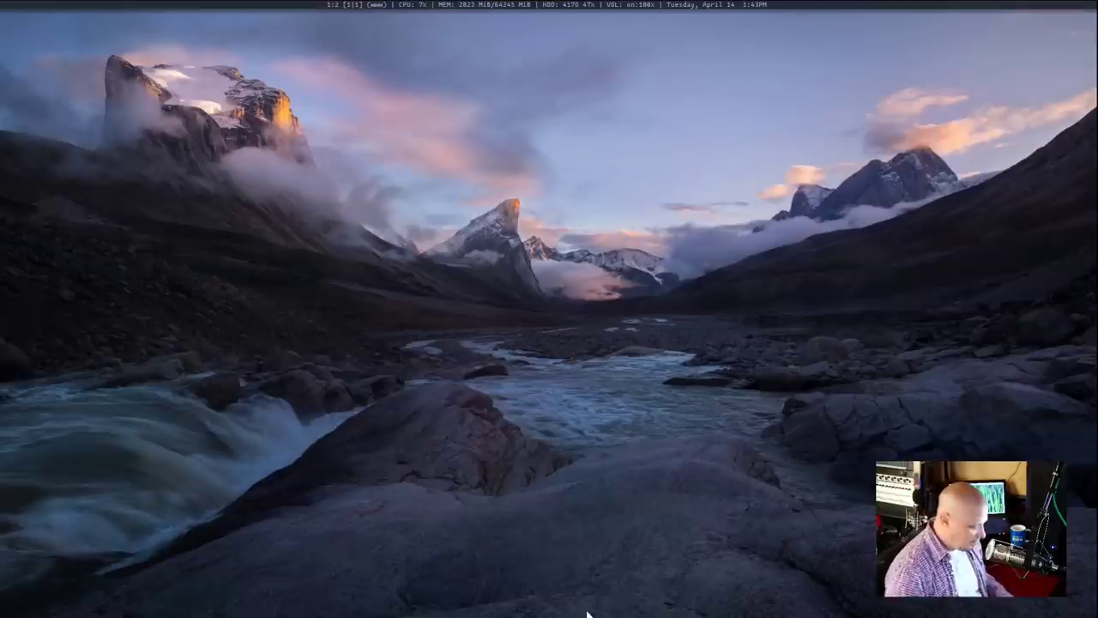
- Open a new terminal window and enlarge its text by three steps
{"action": "key", "text": "super+Return"}
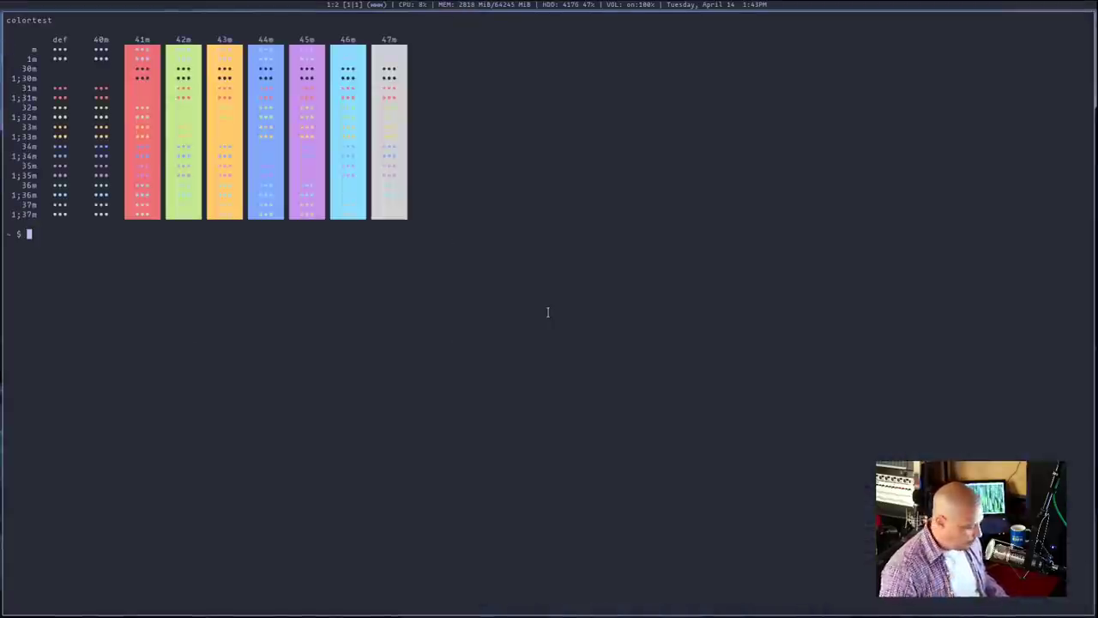
{"action": "key", "text": "ctrl+equal"}
{"action": "key", "text": "ctrl+equal"}
{"action": "key", "text": "ctrl+equal"}
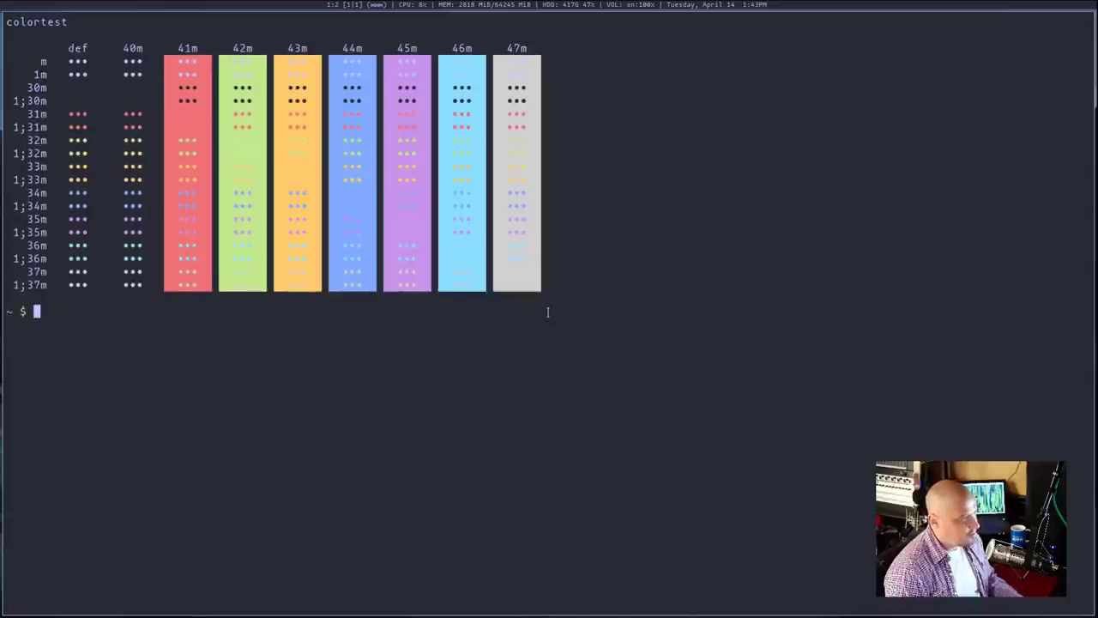
- View the default configuration file /etc/spectrwm.conf in Vim and quit without changing it
{"action": "type", "text": "vim /etc/"}
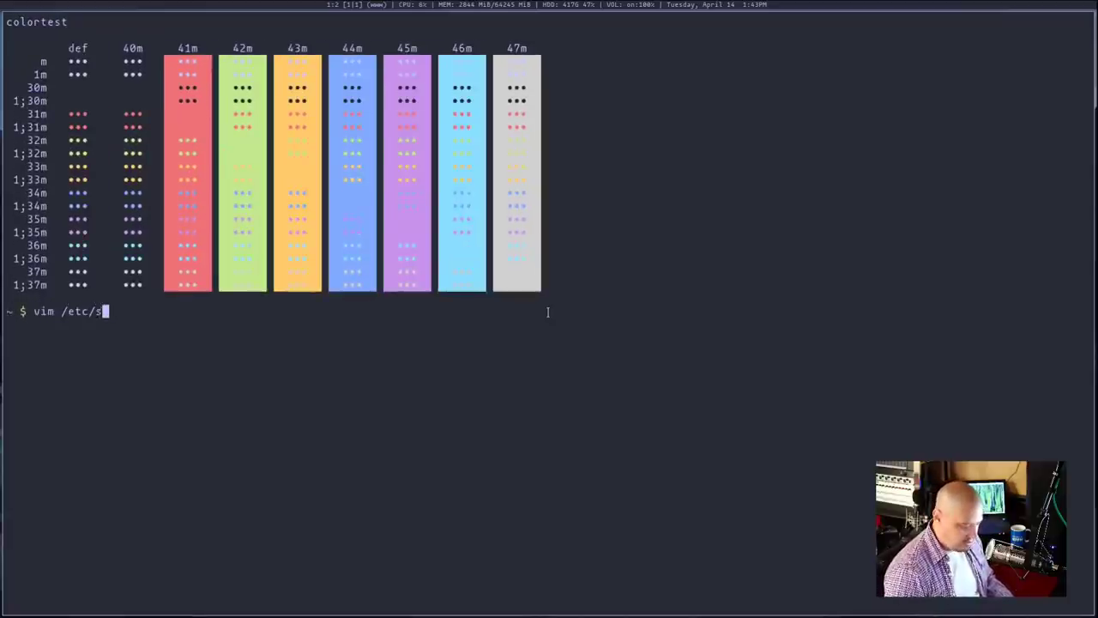
{"action": "type", "text": "spectrwm"}
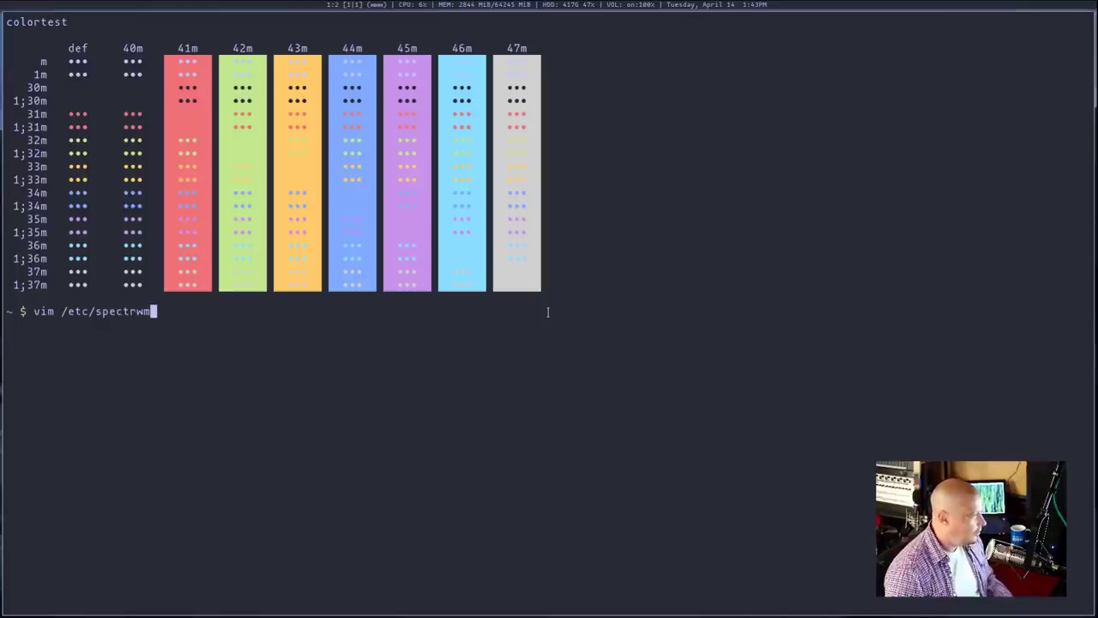
{"action": "type", "text": ".conf"}
{"action": "key", "text": "Return"}
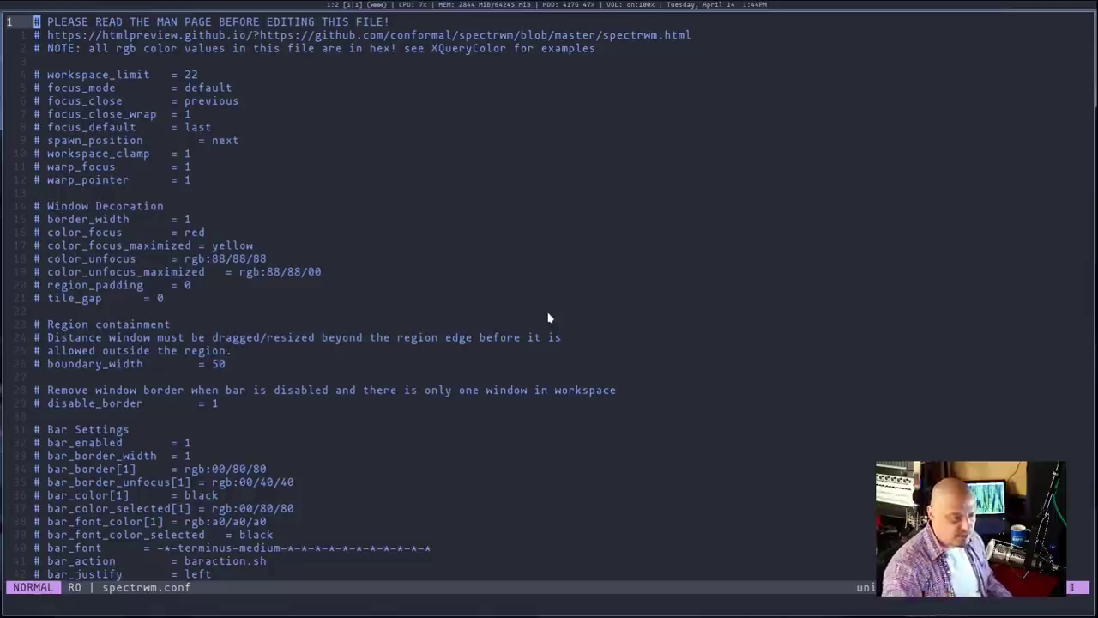
{"action": "type", "text": ":q"}
{"action": "key", "text": "Return"}
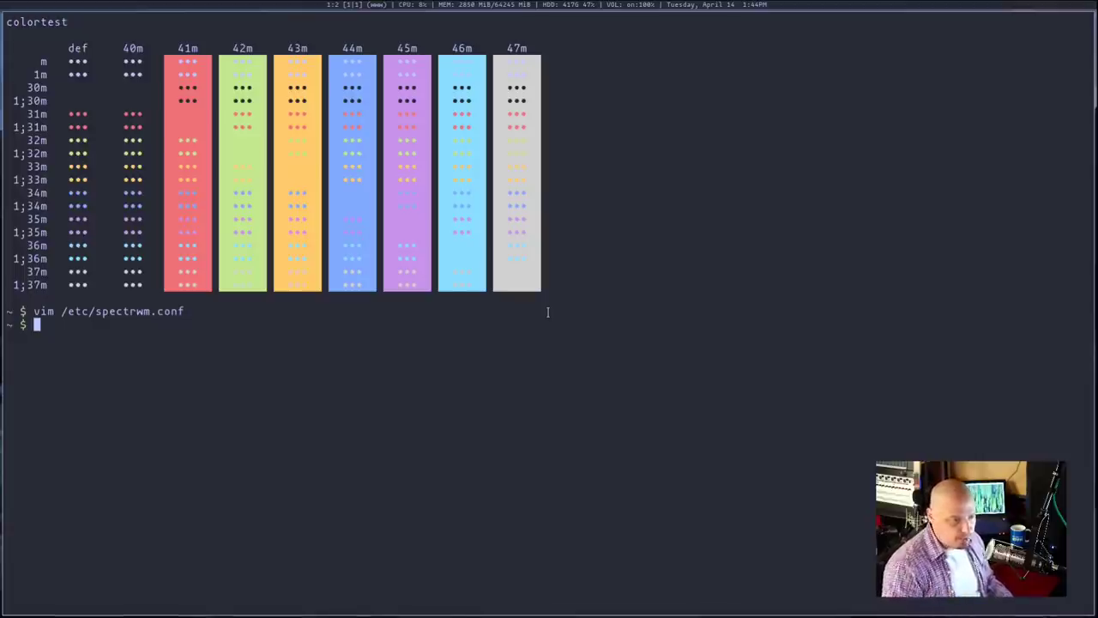
- Rework the previous command into cp /etc/spectrwm.conf /home/dt/.spectrwm.conf without running it
{"action": "key", "text": "Up"}
{"action": "key", "text": "Left"}
{"action": "key", "text": "Left"}
{"action": "key", "text": "Left"}
{"action": "key", "text": "Left"}
{"action": "key", "text": "Left"}
{"action": "key", "text": "Left"}
{"action": "key", "text": "Left"}
{"action": "key", "text": "Left"}
{"action": "key", "text": "Left"}
{"action": "key", "text": "Left"}
{"action": "key", "text": "Left"}
{"action": "key", "text": "Left"}
{"action": "key", "text": "Left"}
{"action": "key", "text": "Left"}
{"action": "key", "text": "Left"}
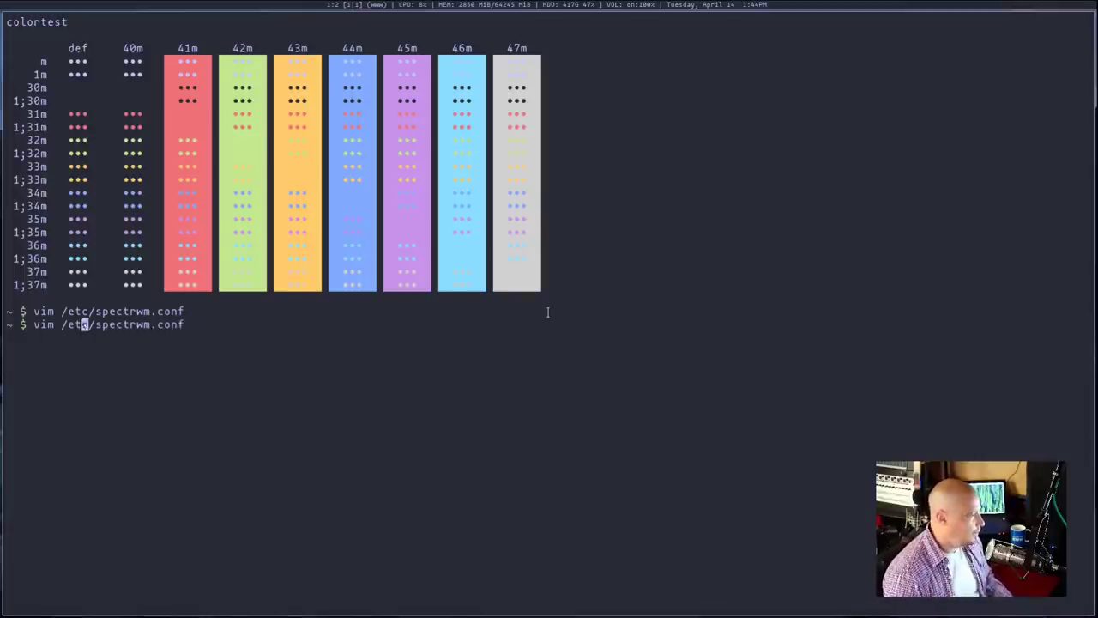
{"action": "key", "text": "Left"}
{"action": "key", "text": "Left"}
{"action": "key", "text": "Left"}
{"action": "key", "text": "Left"}
{"action": "key", "text": "BackSpace"}
{"action": "key", "text": "BackSpace"}
{"action": "key", "text": "BackSpace"}
{"action": "type", "text": "cp"}
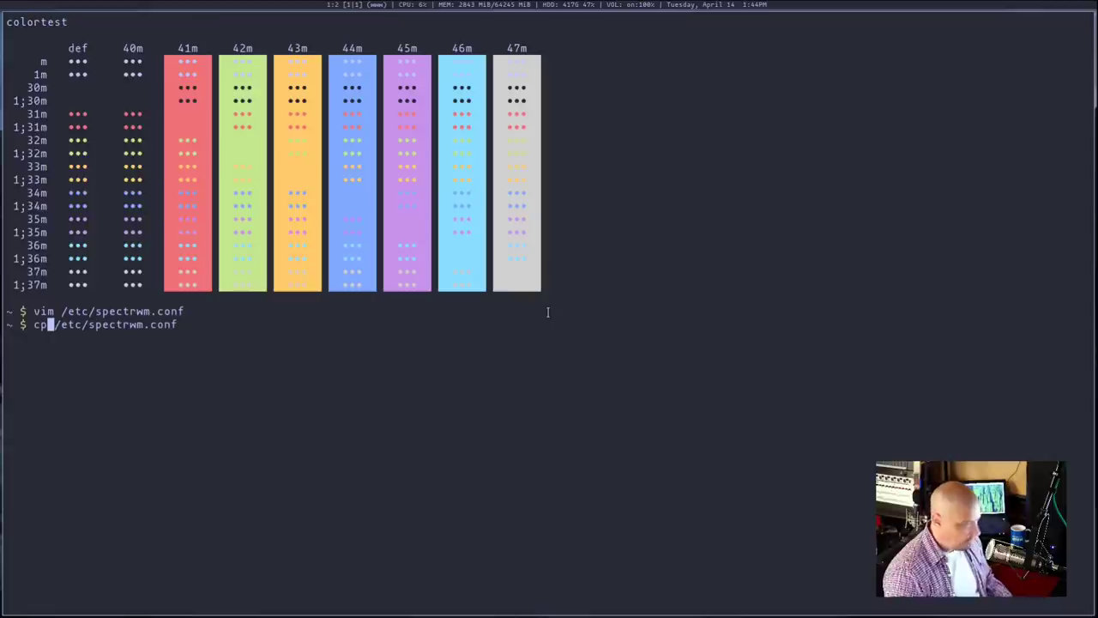
{"action": "key", "text": "Right"}
{"action": "key", "text": "Right"}
{"action": "key", "text": "Right"}
{"action": "key", "text": "Right"}
{"action": "key", "text": "Right"}
{"action": "key", "text": "Right"}
{"action": "key", "text": "Right"}
{"action": "key", "text": "Right"}
{"action": "key", "text": "Right"}
{"action": "key", "text": "Right"}
{"action": "key", "text": "Right"}
{"action": "key", "text": "Right"}
{"action": "key", "text": "Right"}
{"action": "key", "text": "Right"}
{"action": "key", "text": "Right"}
{"action": "key", "text": "Right"}
{"action": "key", "text": "Right"}
{"action": "key", "text": "Right"}
{"action": "key", "text": "Right"}
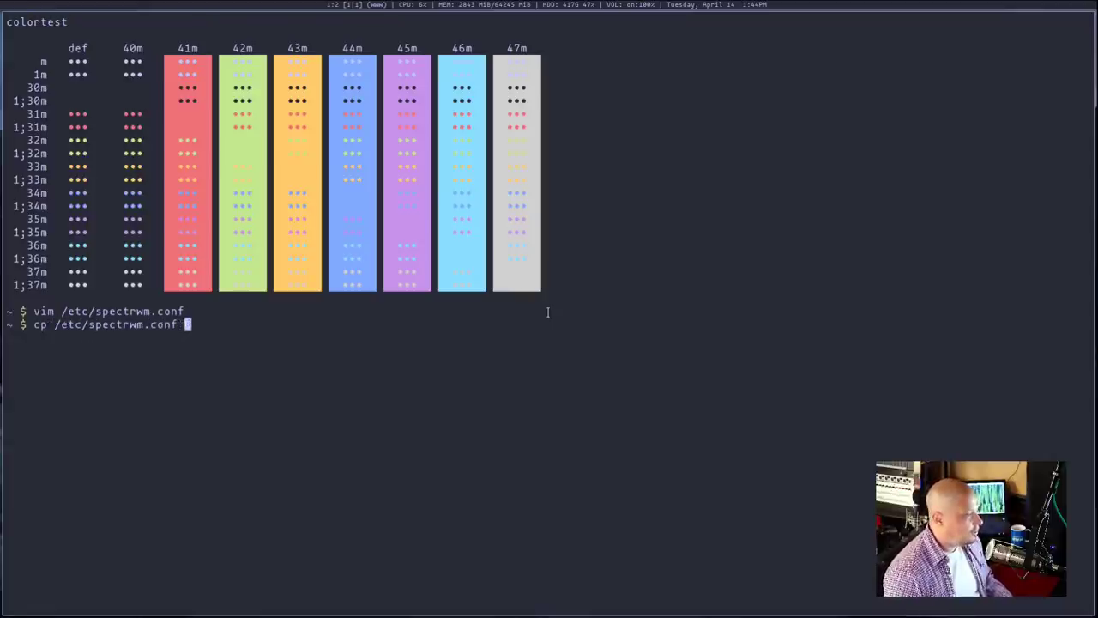
{"action": "type", "text": "/home"}
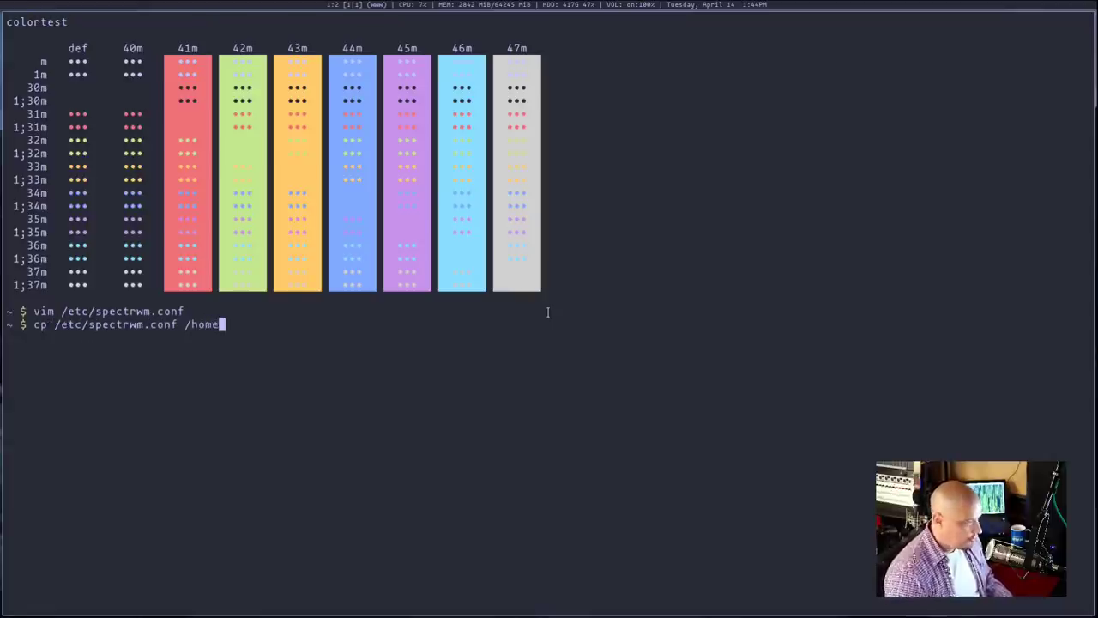
{"action": "type", "text": "/dt/"}
{"action": "type", "text": "."}
{"action": "type", "text": "spectrwm"}
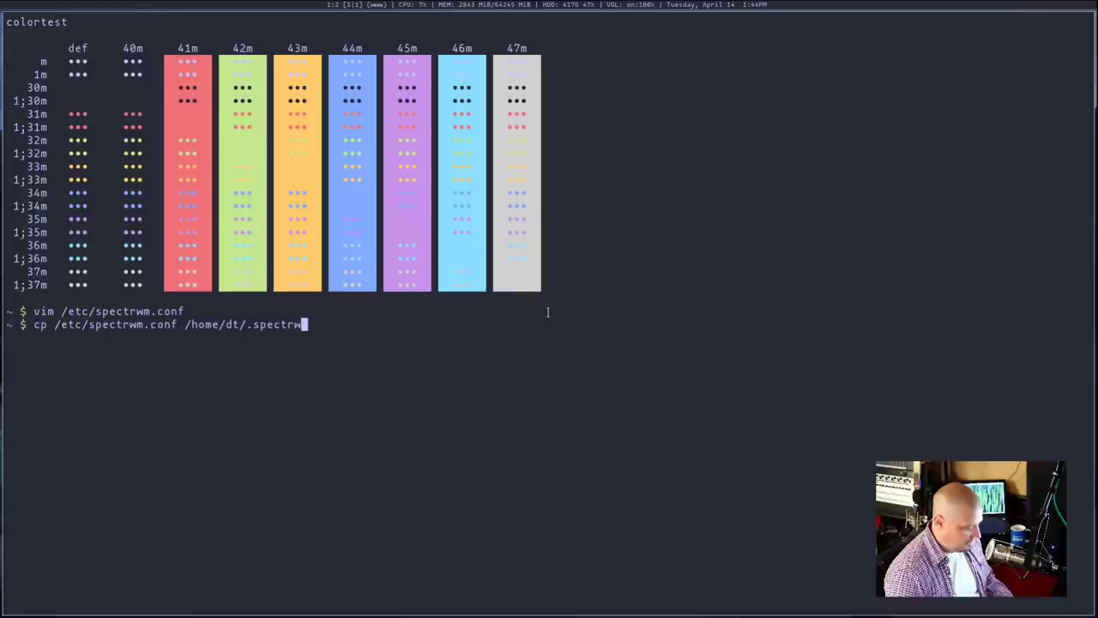
{"action": "type", "text": ".conf"}
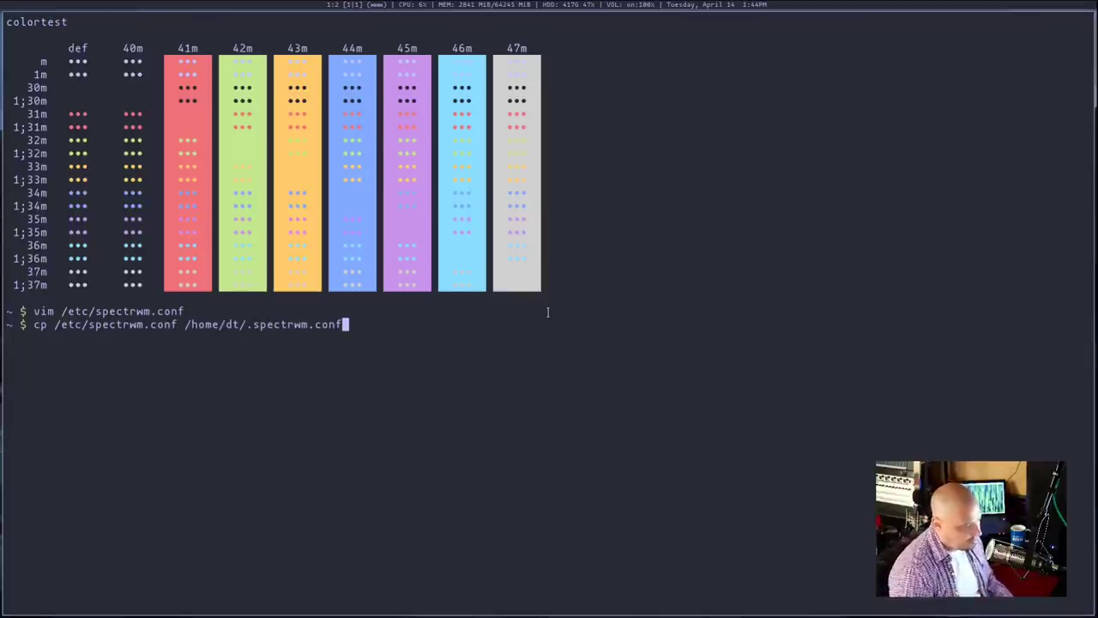
- Clear the unexecuted copy command from the prompt
{"action": "key", "text": "BackSpace"}
{"action": "key", "text": "BackSpace"}
{"action": "key", "text": "BackSpace"}
{"action": "key", "text": "BackSpace"}
{"action": "key", "text": "BackSpace"}
{"action": "key", "text": "BackSpace"}
{"action": "key", "text": "BackSpace"}
{"action": "key", "text": "BackSpace"}
{"action": "key", "text": "BackSpace"}
{"action": "key", "text": "BackSpace"}
{"action": "key", "text": "BackSpace"}
{"action": "key", "text": "BackSpace"}
{"action": "key", "text": "BackSpace"}
{"action": "key", "text": "BackSpace"}
{"action": "key", "text": "BackSpace"}
{"action": "key", "text": "BackSpace"}
{"action": "key", "text": "BackSpace"}
{"action": "key", "text": "BackSpace"}
{"action": "key", "text": "BackSpace"}
{"action": "key", "text": "BackSpace"}
{"action": "key", "text": "BackSpace"}
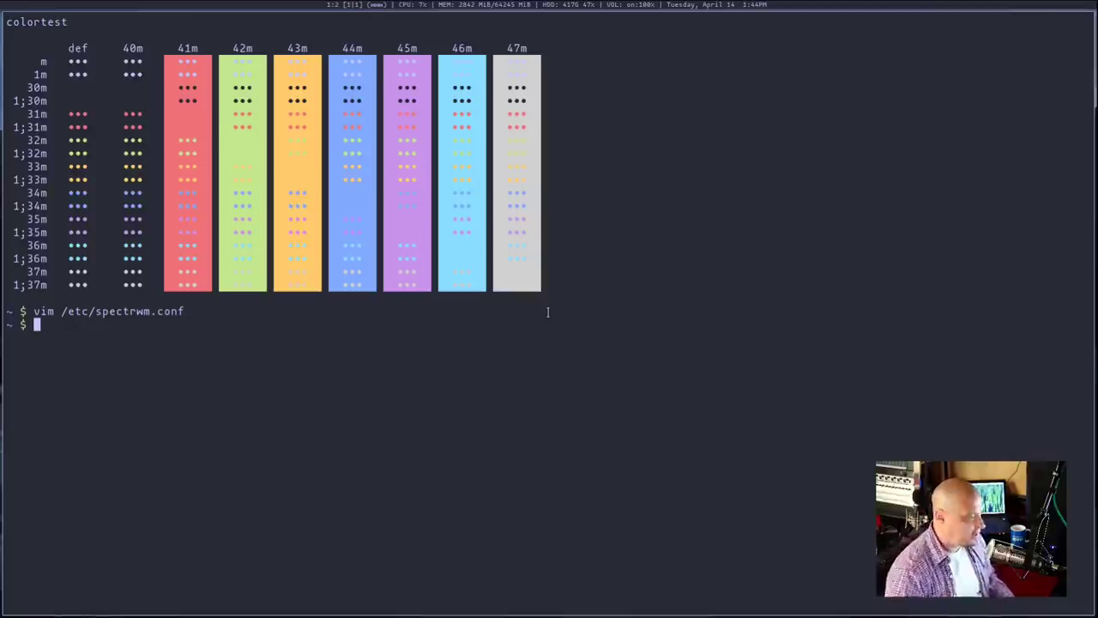
- Open the personal .spectrwm.conf from the home directory in Vim
{"action": "type", "text": "vim .spect"}
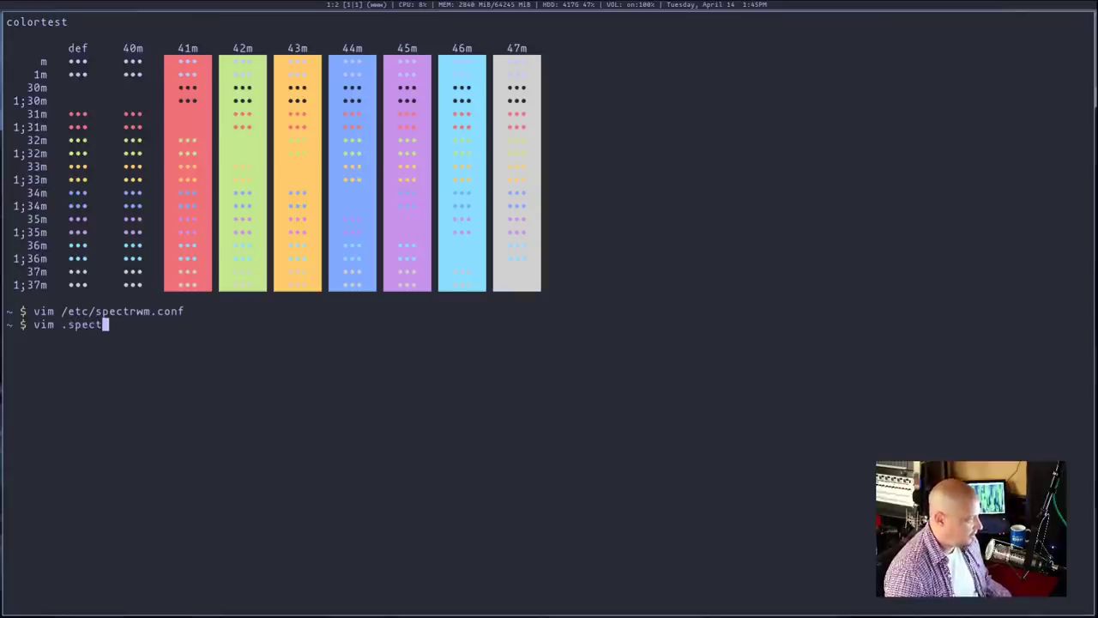
{"action": "key", "text": "Tab"}
{"action": "key", "text": "Return"}
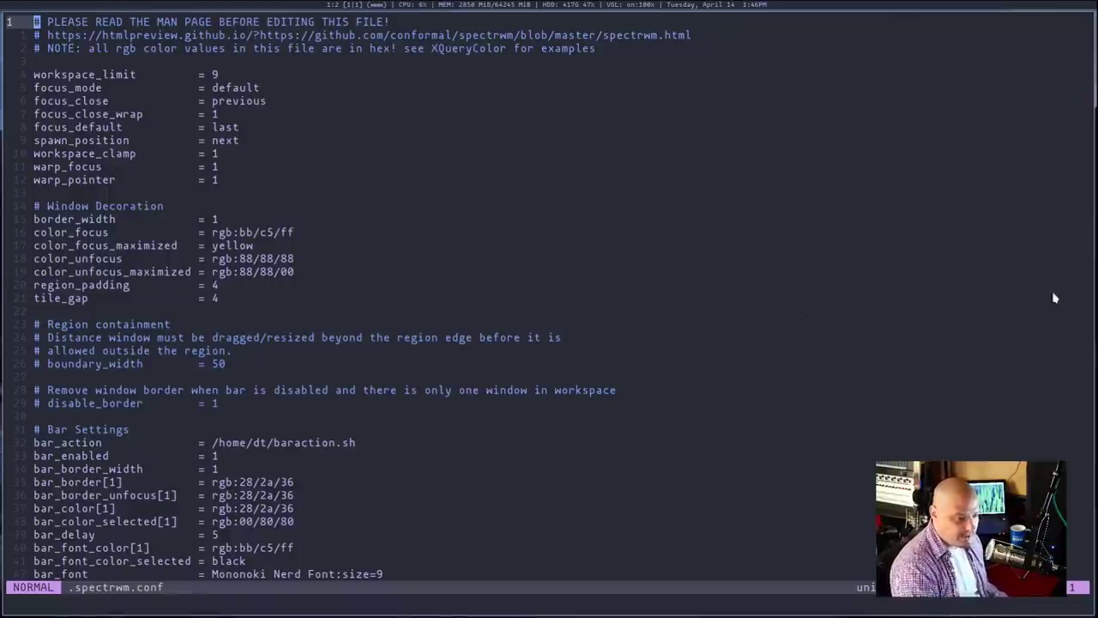
- Examine the workspace and focus settings line by line, from workspace_limit down to border_width
{"action": "key", "text": "4"}
{"action": "key", "text": "j"}
{"action": "key", "text": "dollar"}
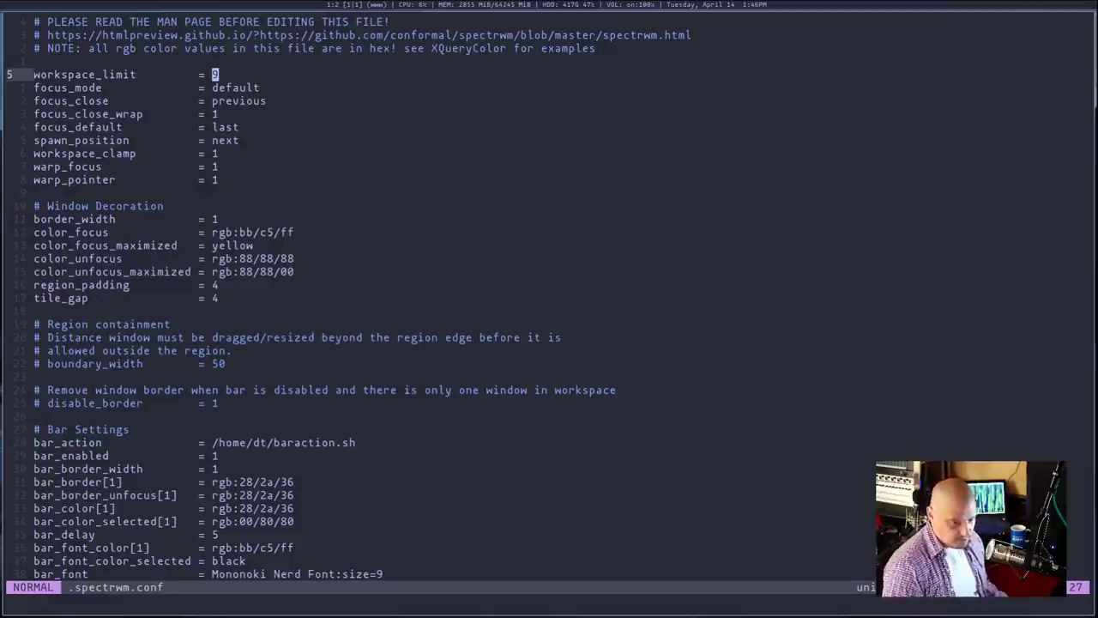
{"action": "key", "text": "j"}
{"action": "key", "text": "j"}
{"action": "key", "text": "j"}
{"action": "key", "text": "j"}
{"action": "key", "text": "j"}
{"action": "key", "text": "j"}
{"action": "key", "text": "j"}
{"action": "key", "text": "j"}
{"action": "key", "text": "j"}
{"action": "key", "text": "j"}
{"action": "key", "text": "j"}
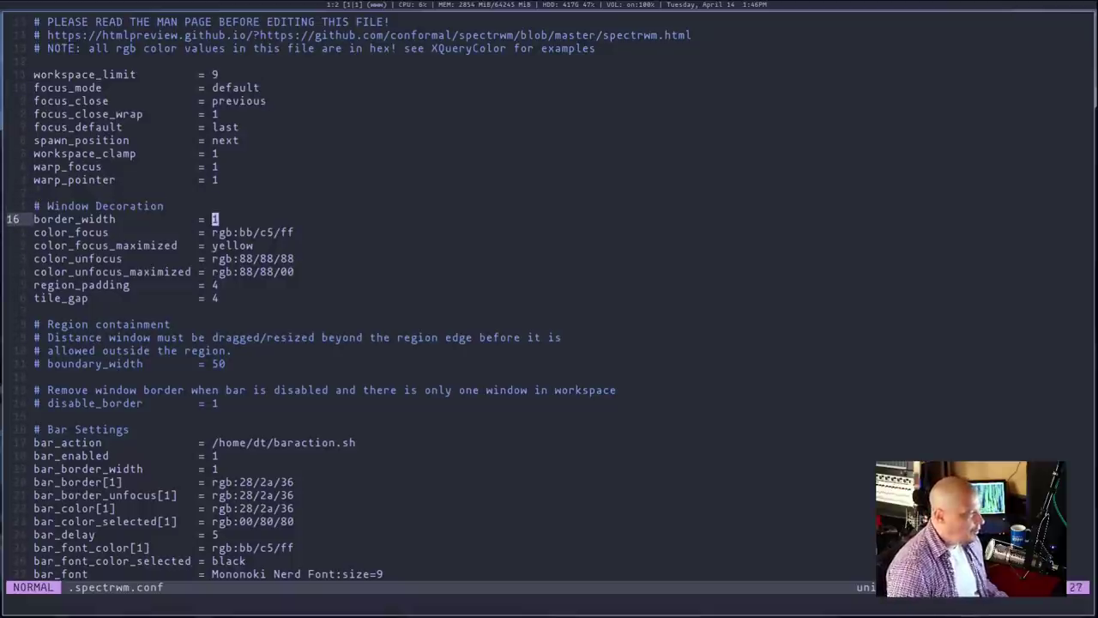
- Examine the window decoration colours, region_padding and tile_gap settings line by line
{"action": "key", "text": "j"}
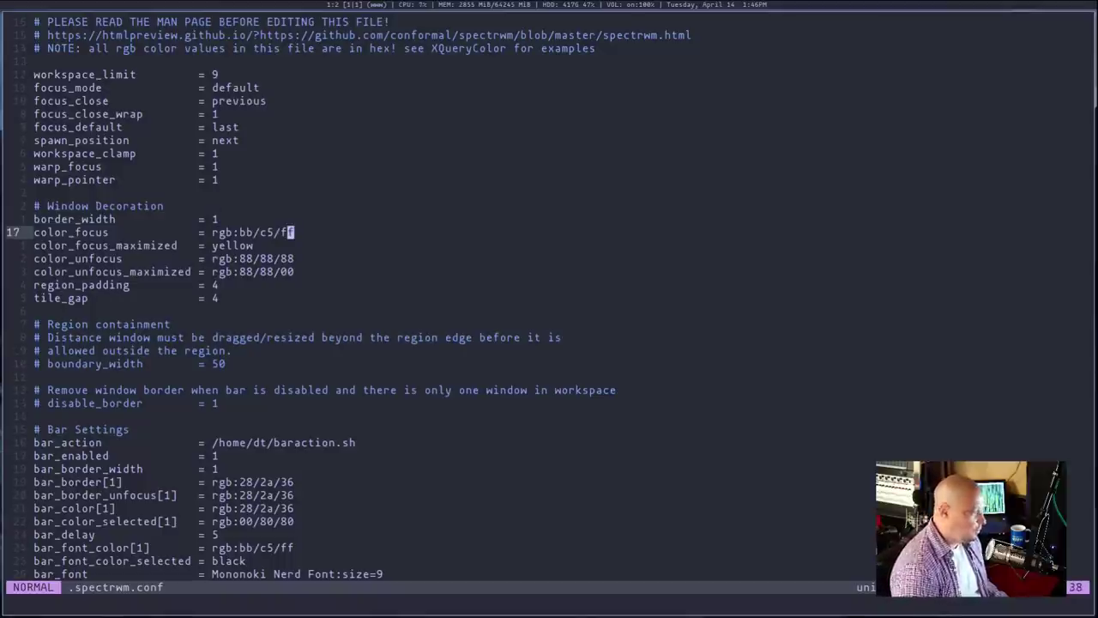
{"action": "key", "text": "j"}
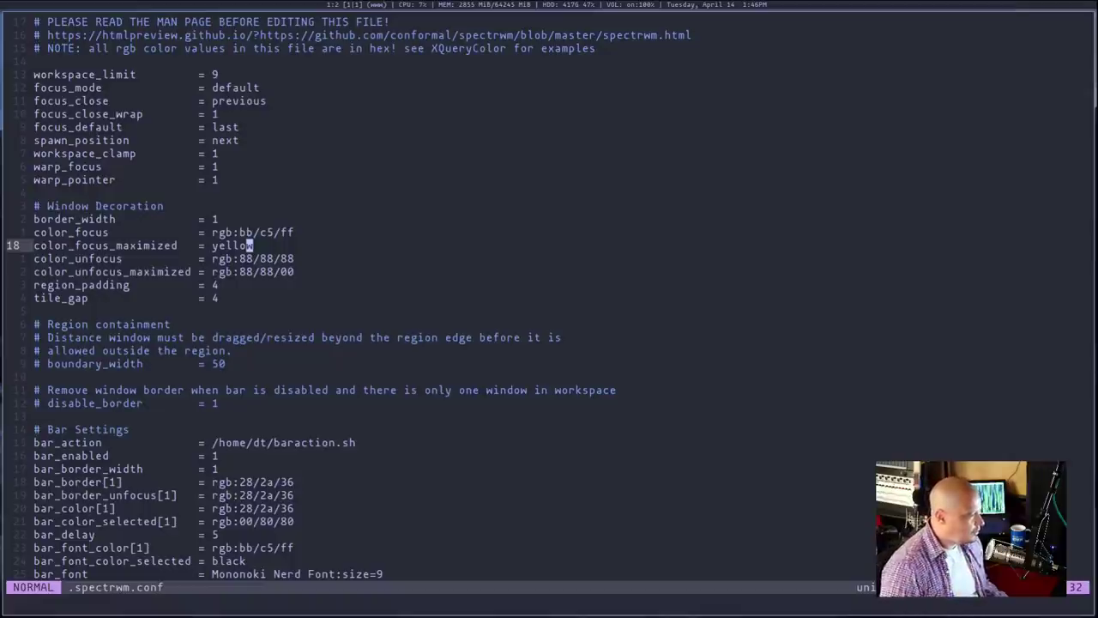
{"action": "key", "text": "j"}
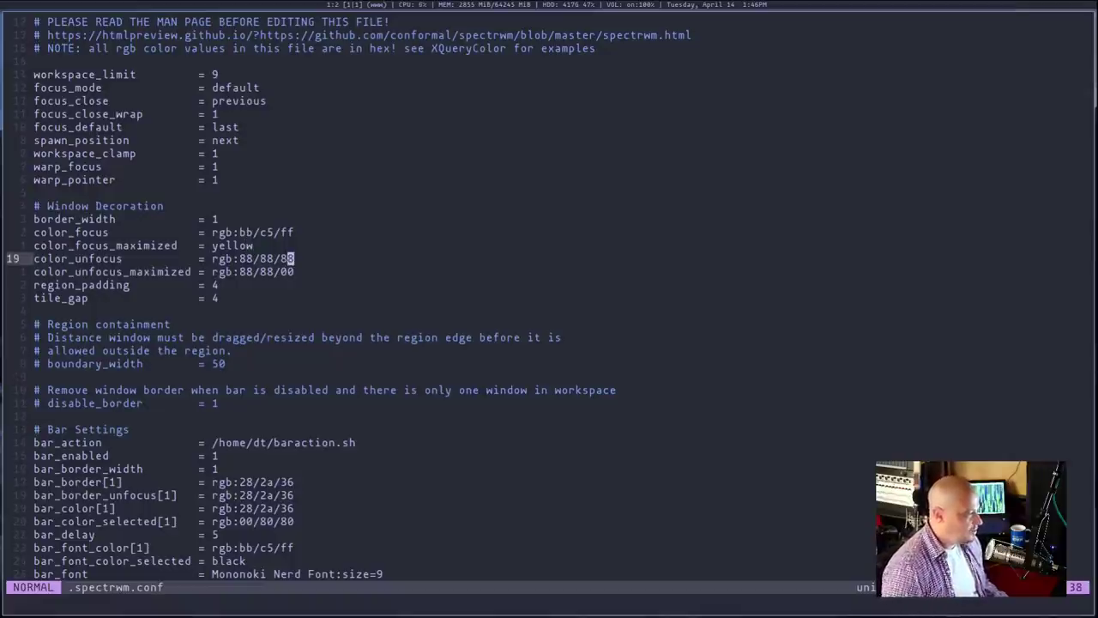
{"action": "key", "text": "j"}
{"action": "key", "text": "j"}
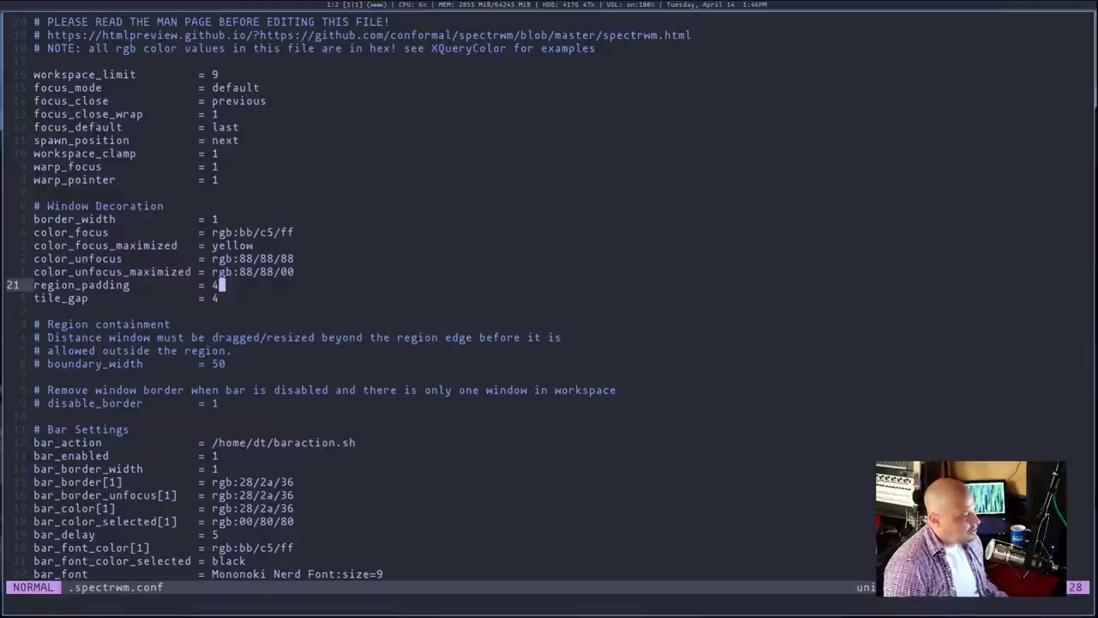
{"action": "key", "text": "j"}
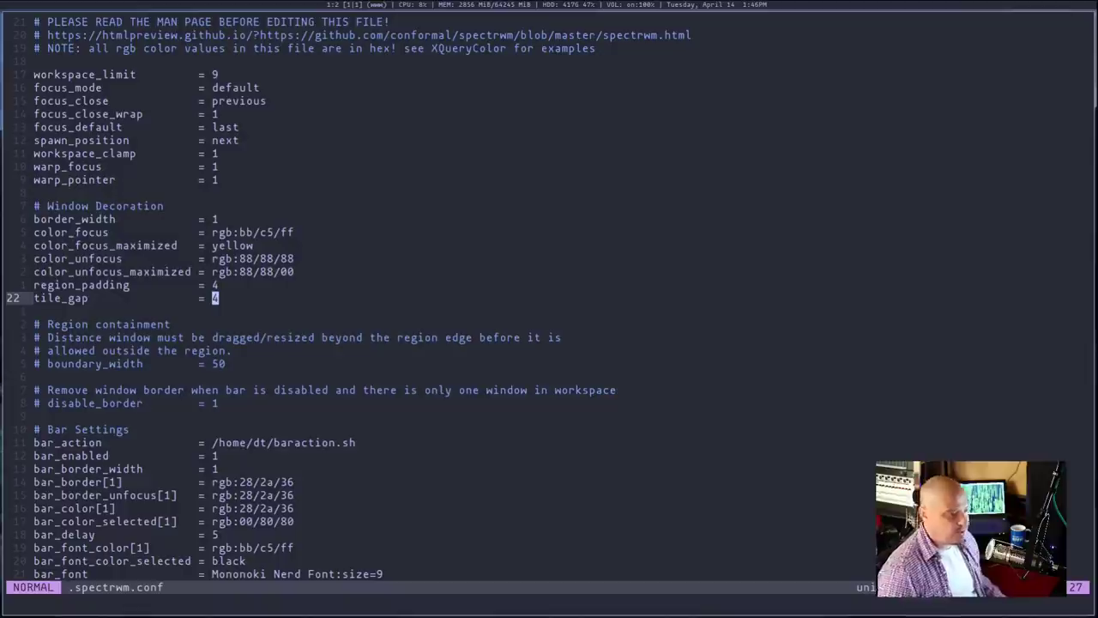
- Open two extra terminals alongside the config file to inspect the window gaps, and close both again
{"action": "key", "text": "super+shift+Return"}
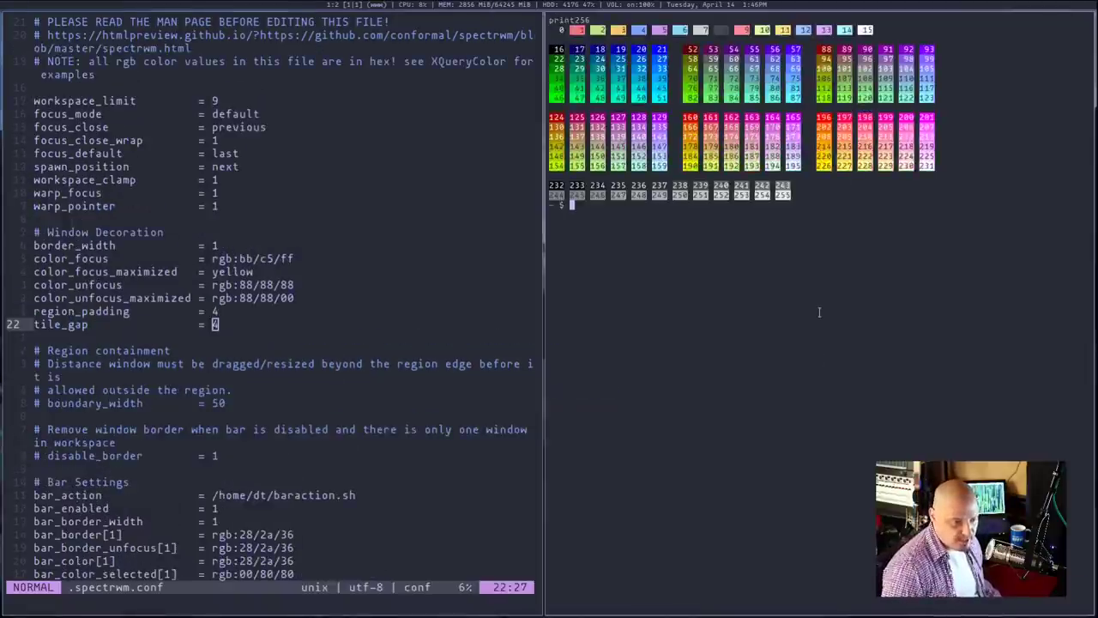
{"action": "key", "text": "super+shift+Return"}
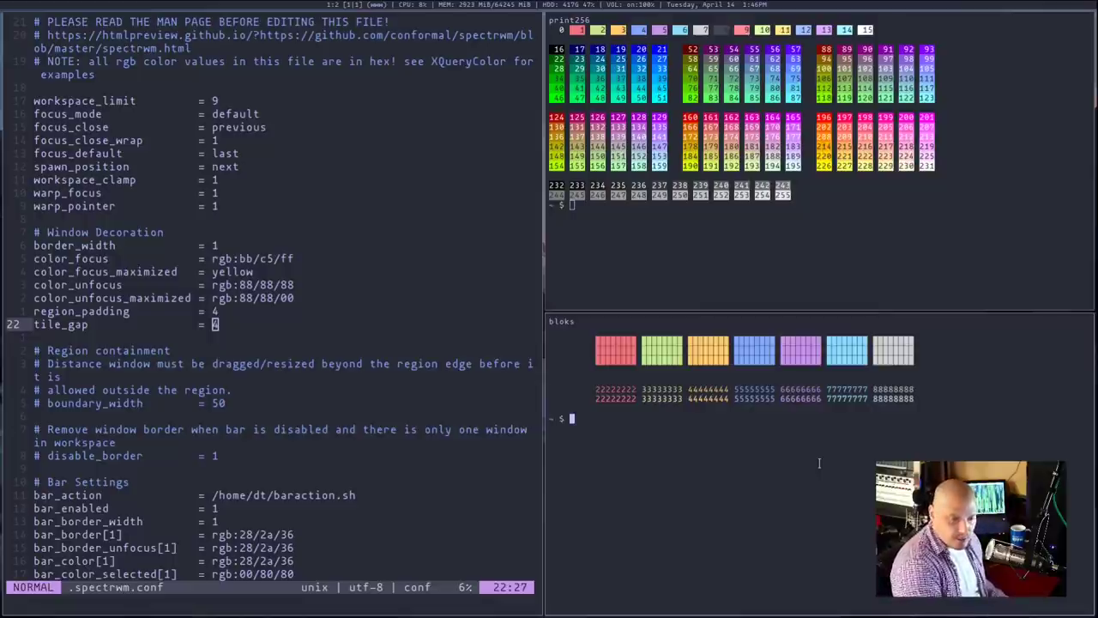
{"action": "key", "text": "super+shift+c"}
{"action": "key", "text": "super+shift+c"}
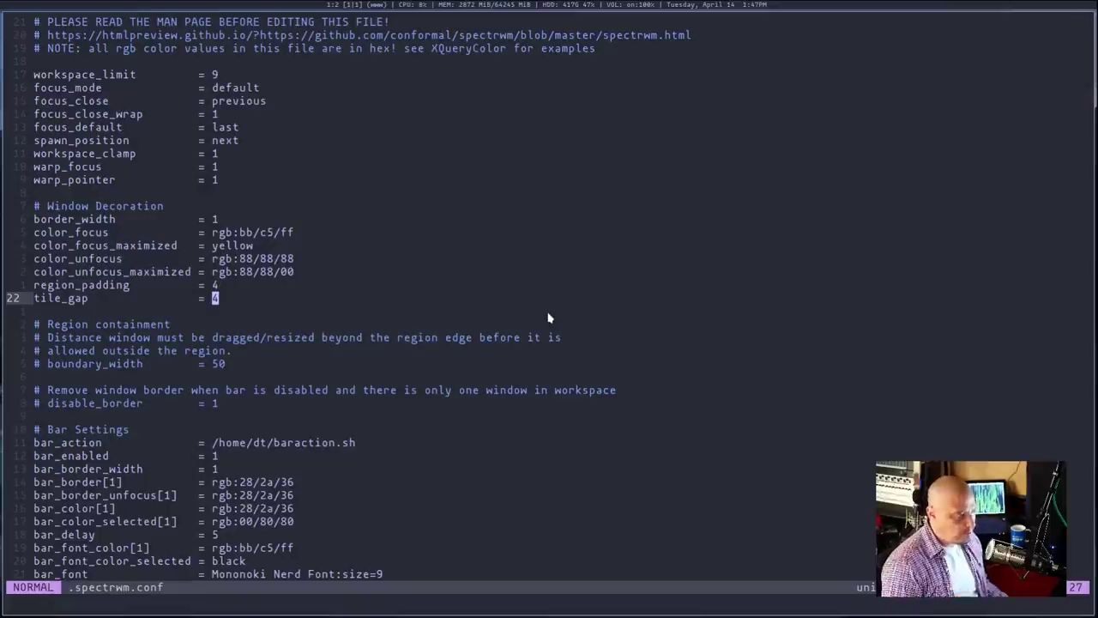
{"action": "key", "text": "r"}
{"action": "key", "text": "2"}
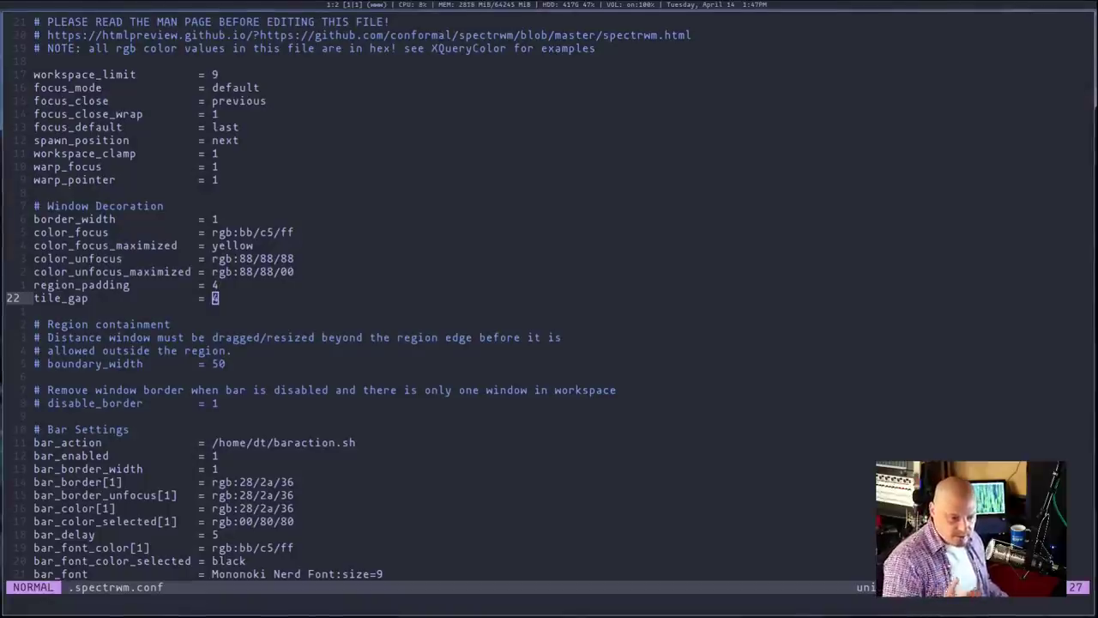
{"action": "key", "text": "r"}
{"action": "key", "text": "4"}
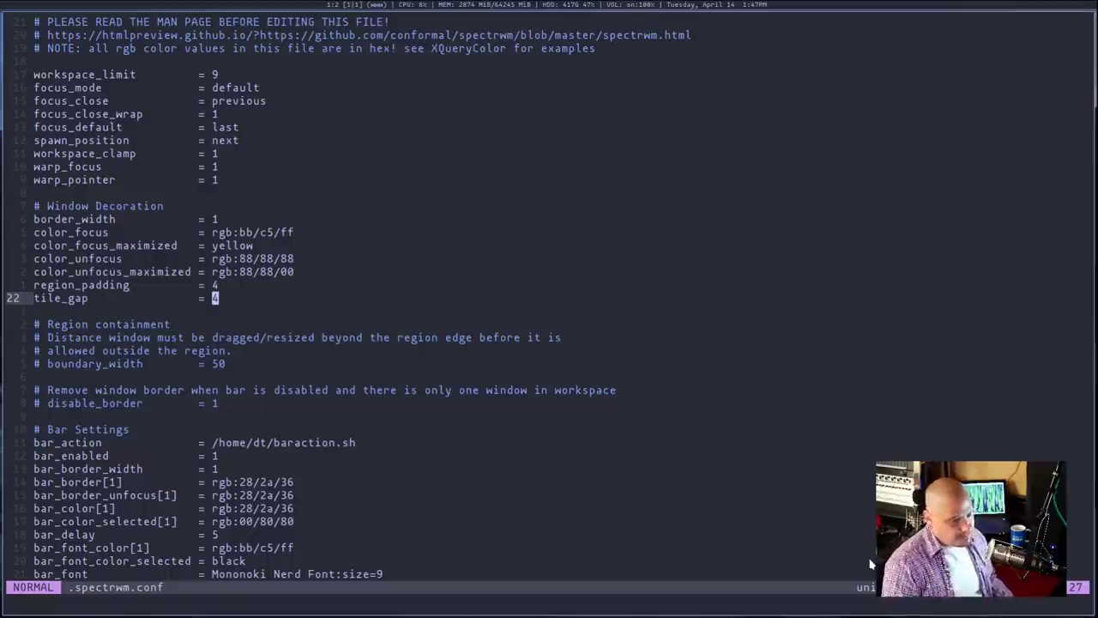
- Open baraction.sh in a vertical split beside .spectrwm.conf
{"action": "scroll", "coordinate": [790, 358], "scroll_direction": "down", "scroll_amount": 6}
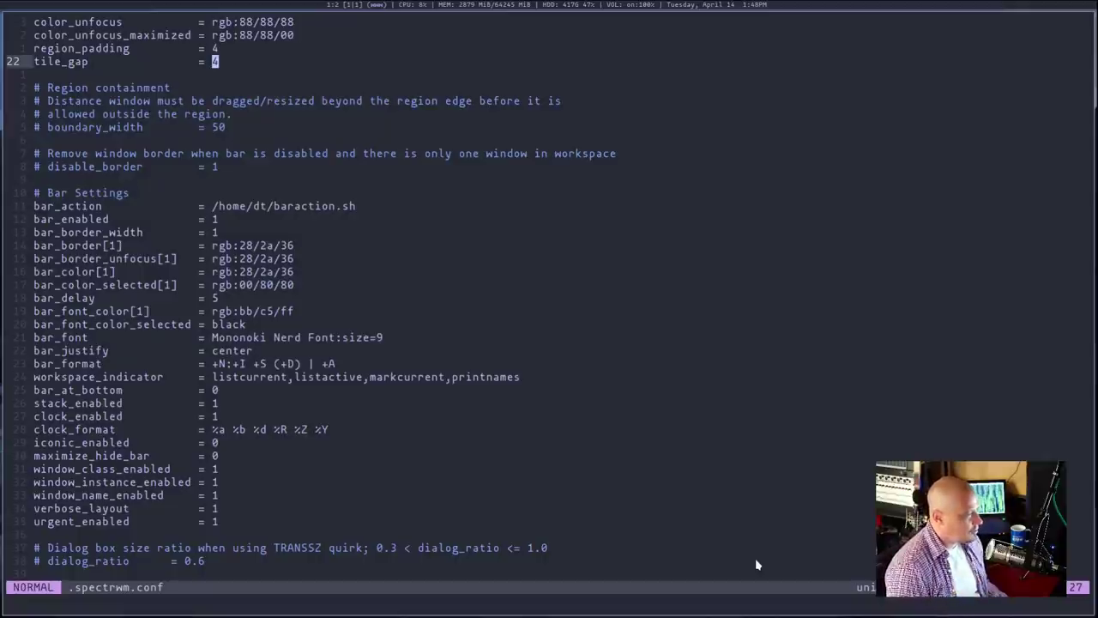
{"action": "key", "text": "r"}
{"action": "key", "text": "0"}
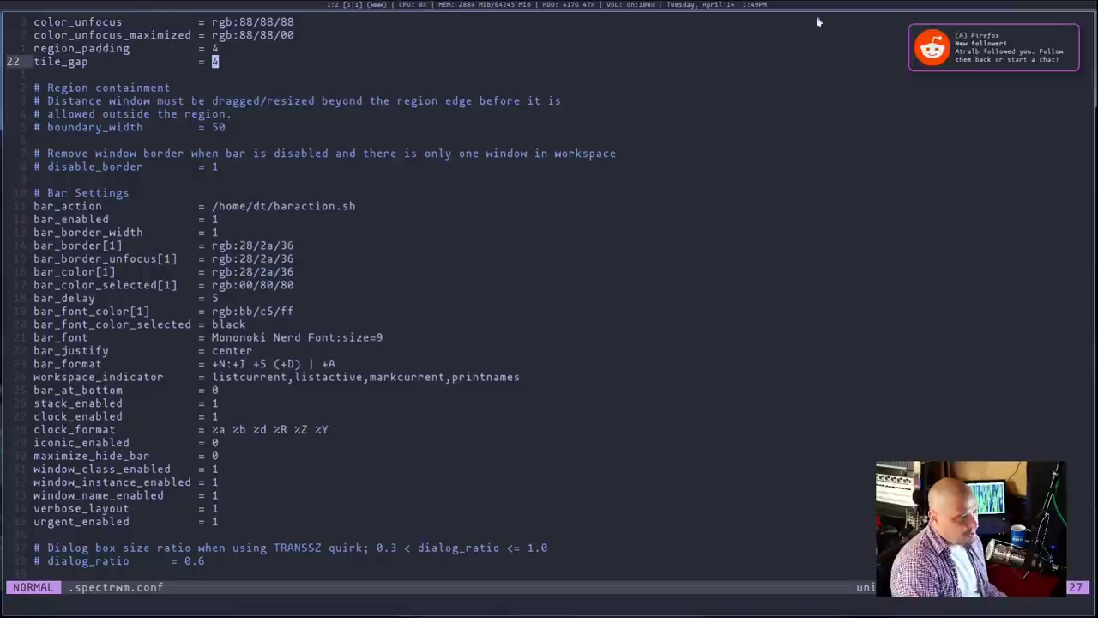
{"action": "left_click", "coordinate": [781, 288]}
{"action": "type", "text": ":vs"}
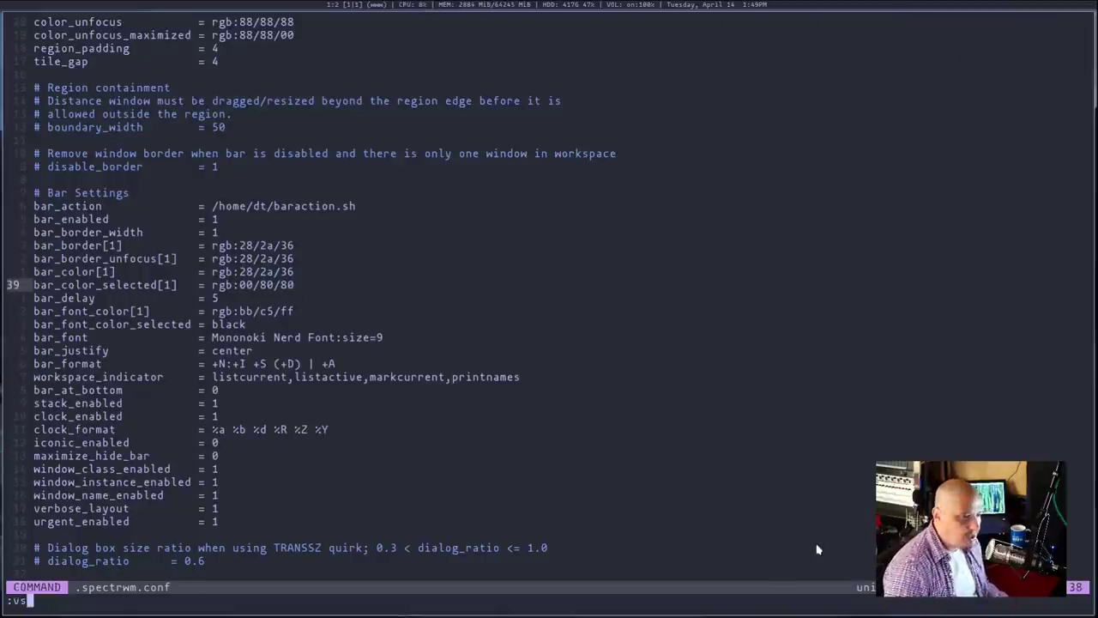
{"action": "type", "text": " bar"}
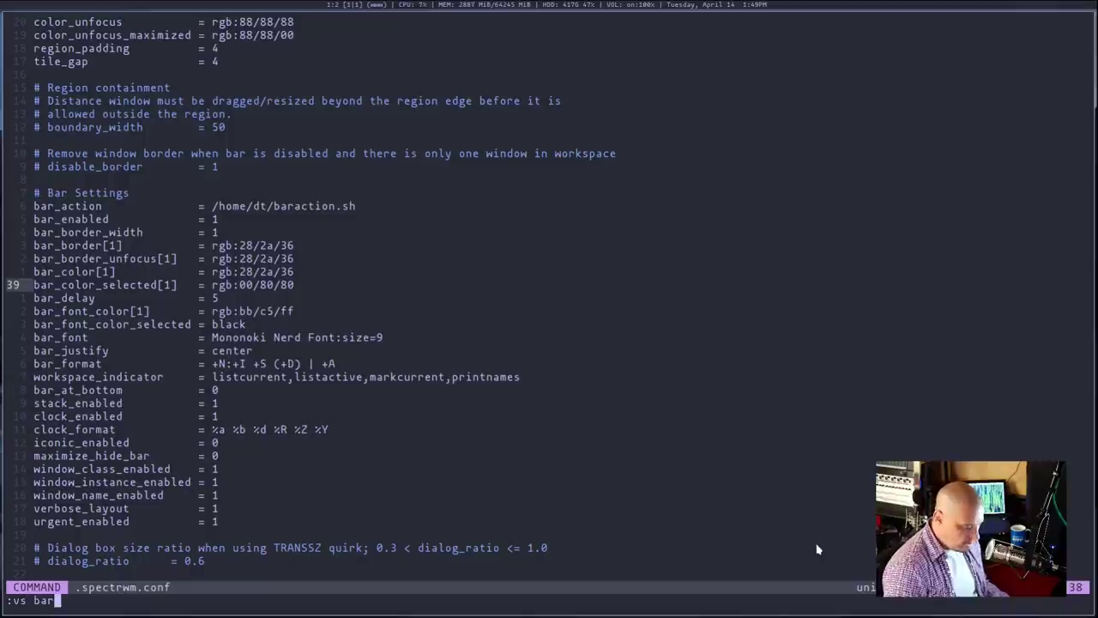
{"action": "key", "text": "Tab"}
{"action": "key", "text": "Return"}
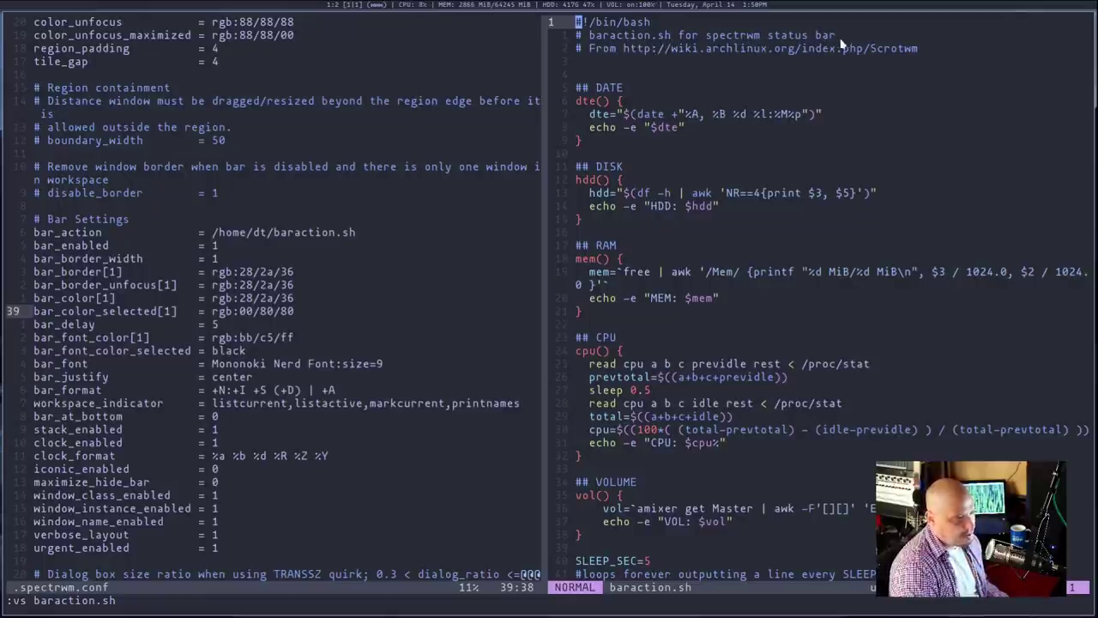
- Delete the Arch wiki URL comment and the extra blank line below it from the header of baraction.sh
{"action": "left_click", "coordinate": [682, 49]}
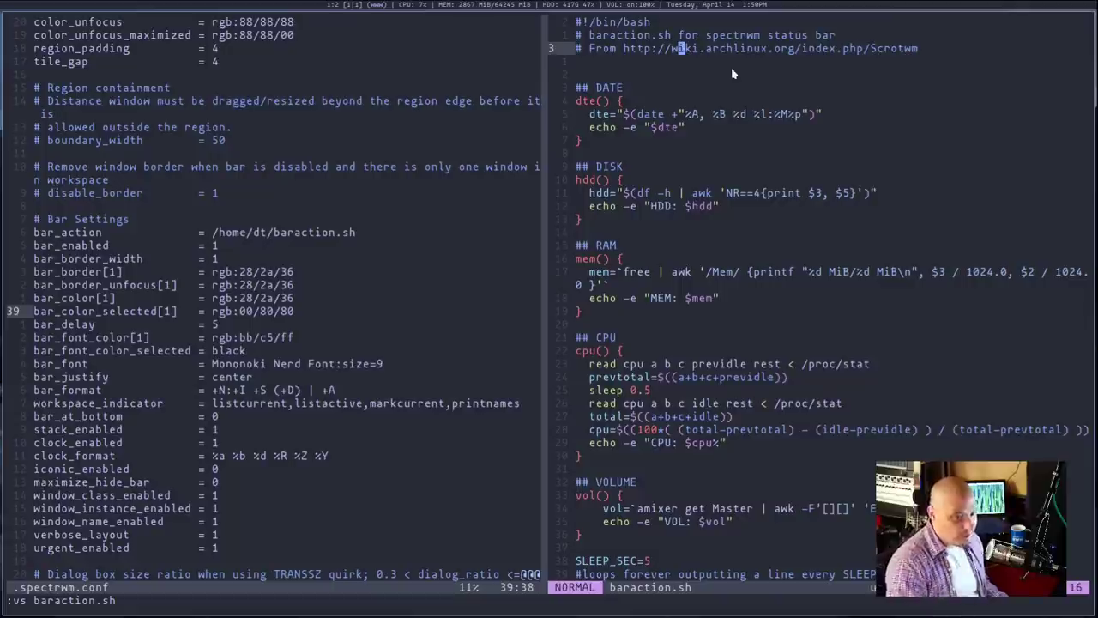
{"action": "key", "text": "d"}
{"action": "key", "text": "d"}
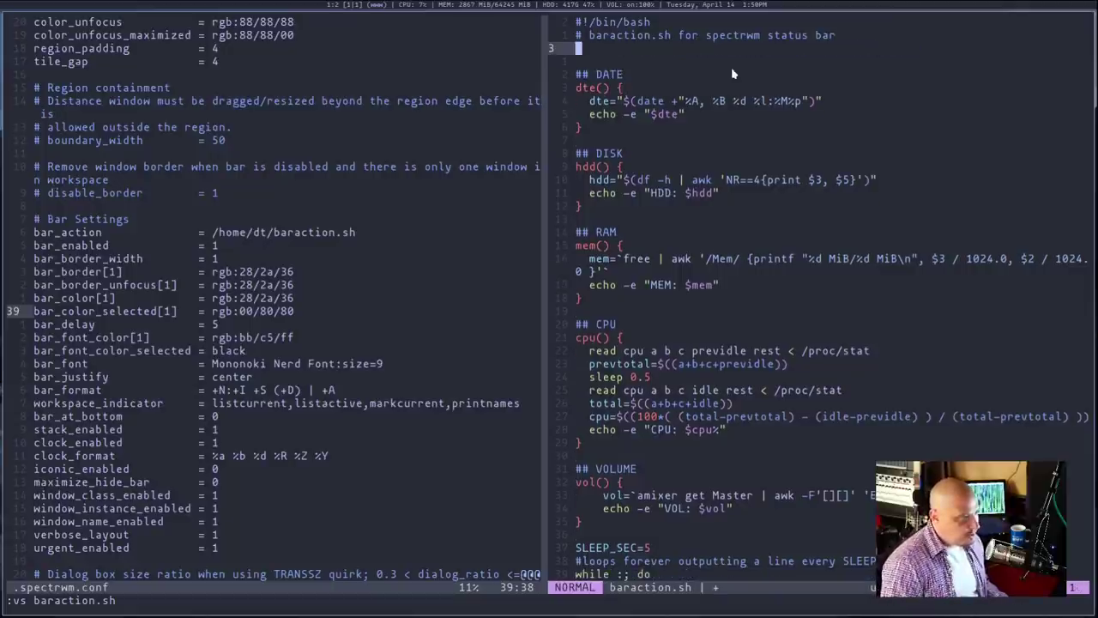
{"action": "key", "text": "d"}
{"action": "key", "text": "d"}
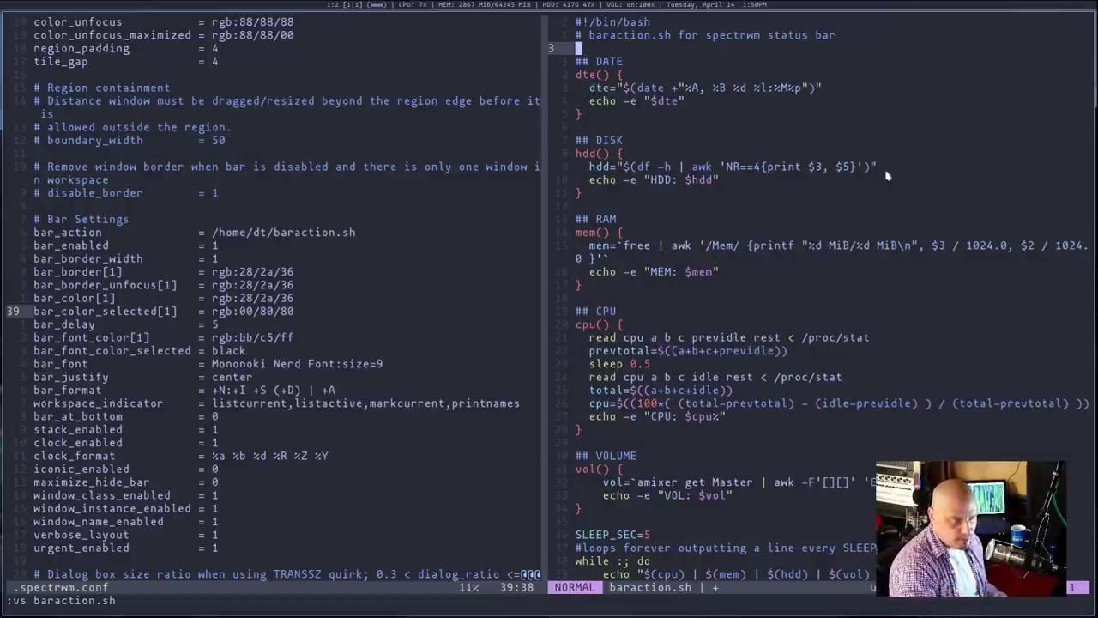
- Examine the date, disk, RAM, CPU and volume functions and the output loop in baraction.sh
{"action": "scroll", "coordinate": [820, 346], "scroll_direction": "down", "scroll_amount": 3}
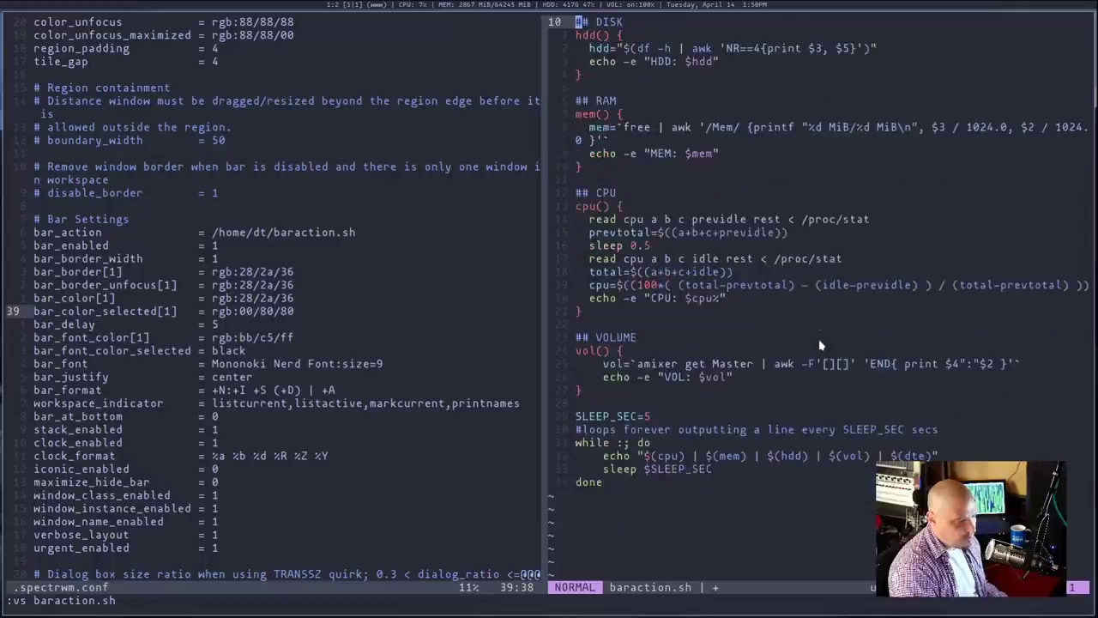
{"action": "scroll", "coordinate": [820, 346], "scroll_direction": "up", "scroll_amount": 3}
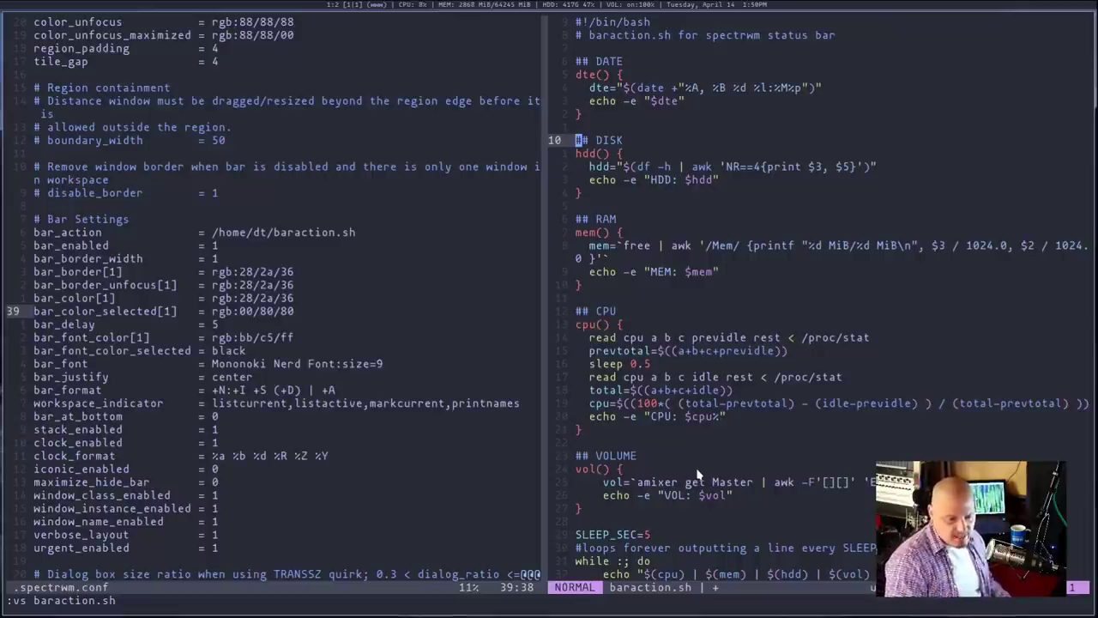
{"action": "scroll", "coordinate": [709, 406], "scroll_direction": "down", "scroll_amount": 2}
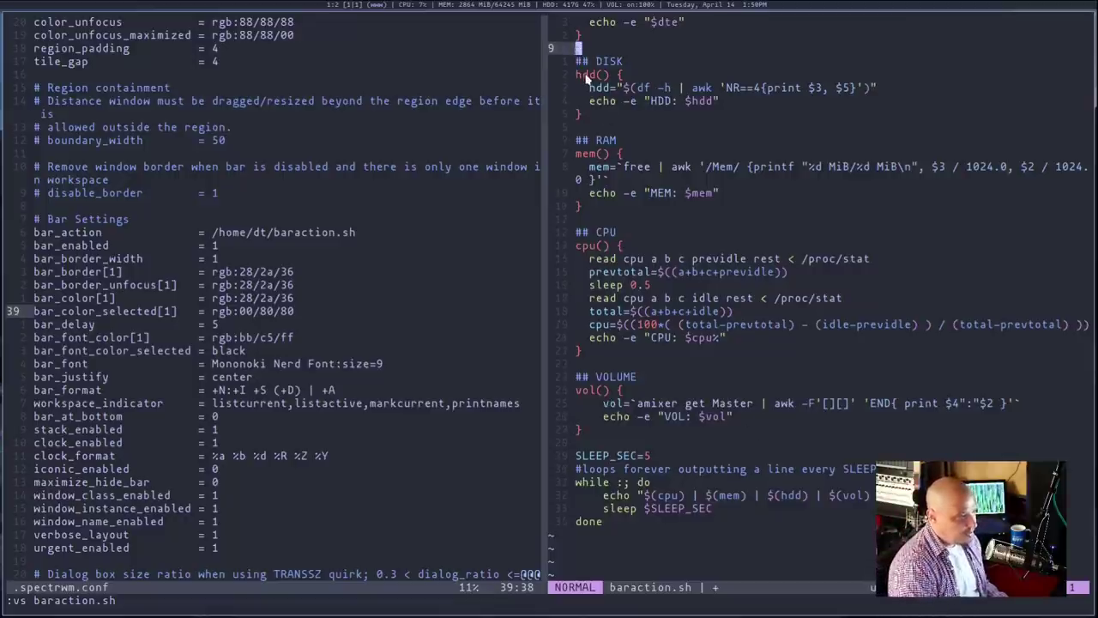
{"action": "left_click", "coordinate": [587, 76]}
{"action": "left_click", "coordinate": [600, 76]}
{"action": "left_click", "coordinate": [583, 153]}
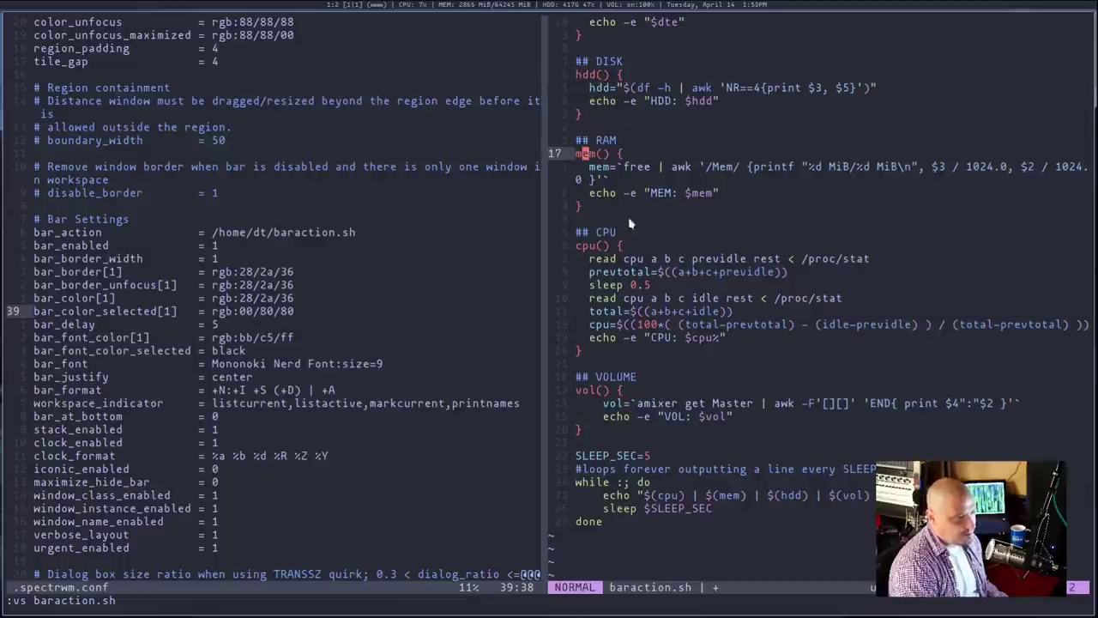
{"action": "left_click", "coordinate": [587, 259]}
{"action": "left_click", "coordinate": [586, 245]}
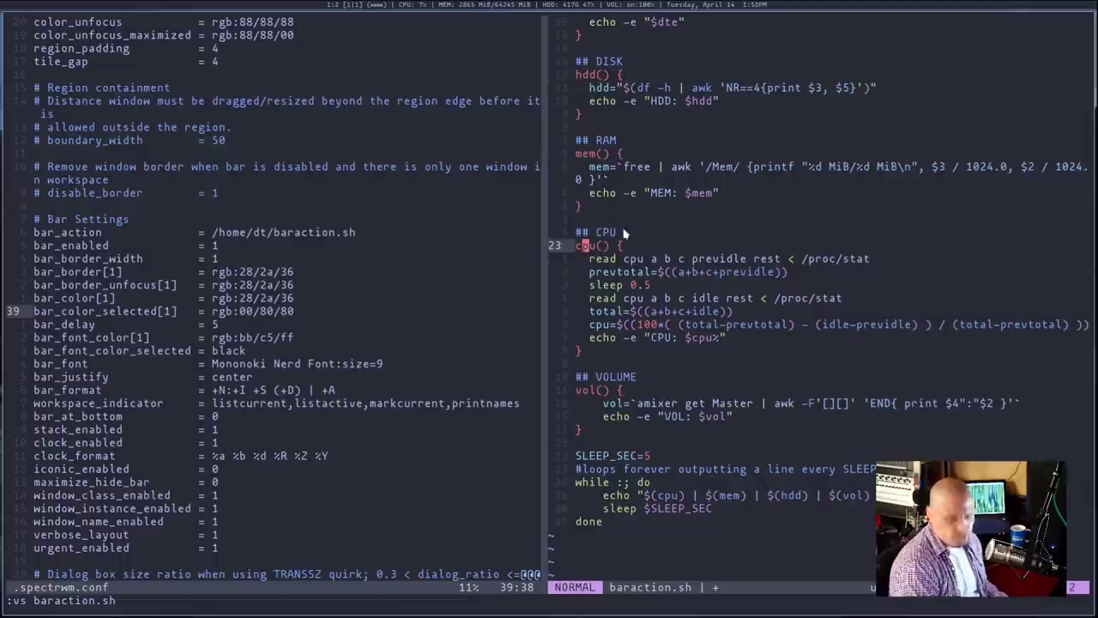
{"action": "scroll", "coordinate": [633, 373], "scroll_direction": "down", "scroll_amount": 1}
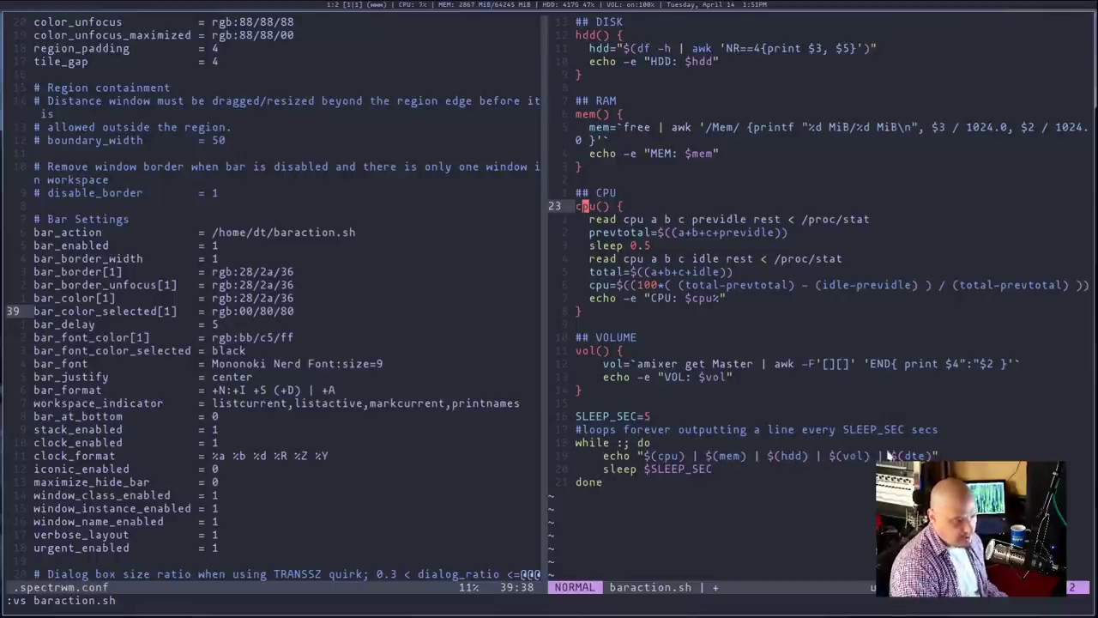
{"action": "left_click", "coordinate": [803, 521]}
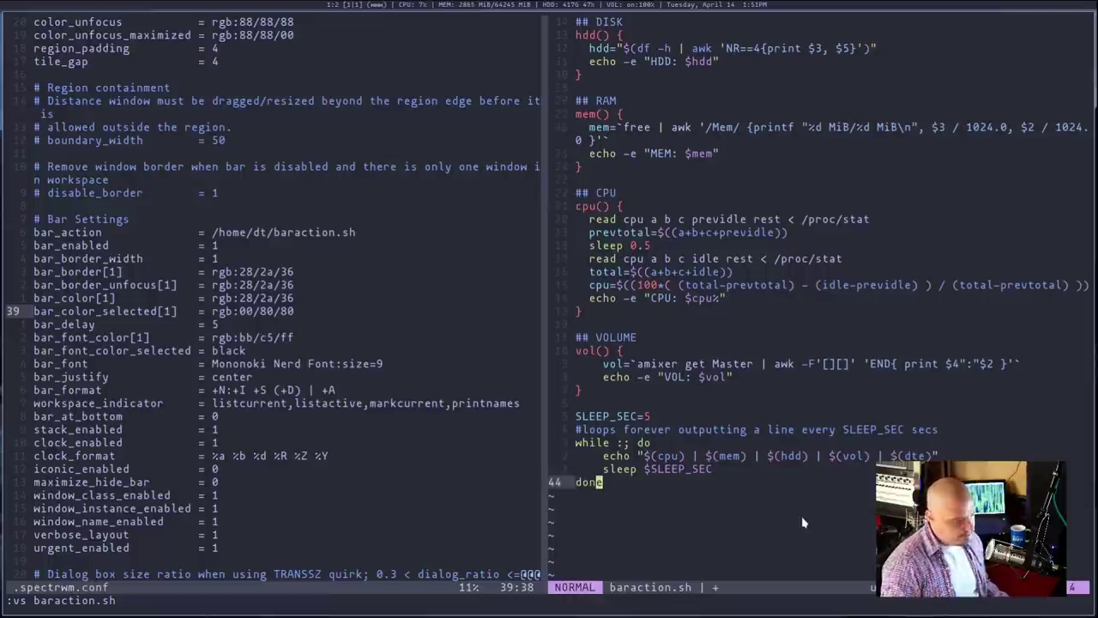
- Save baraction.sh and close its split
{"action": "type", "text": ":q"}
{"action": "key", "text": "Return"}
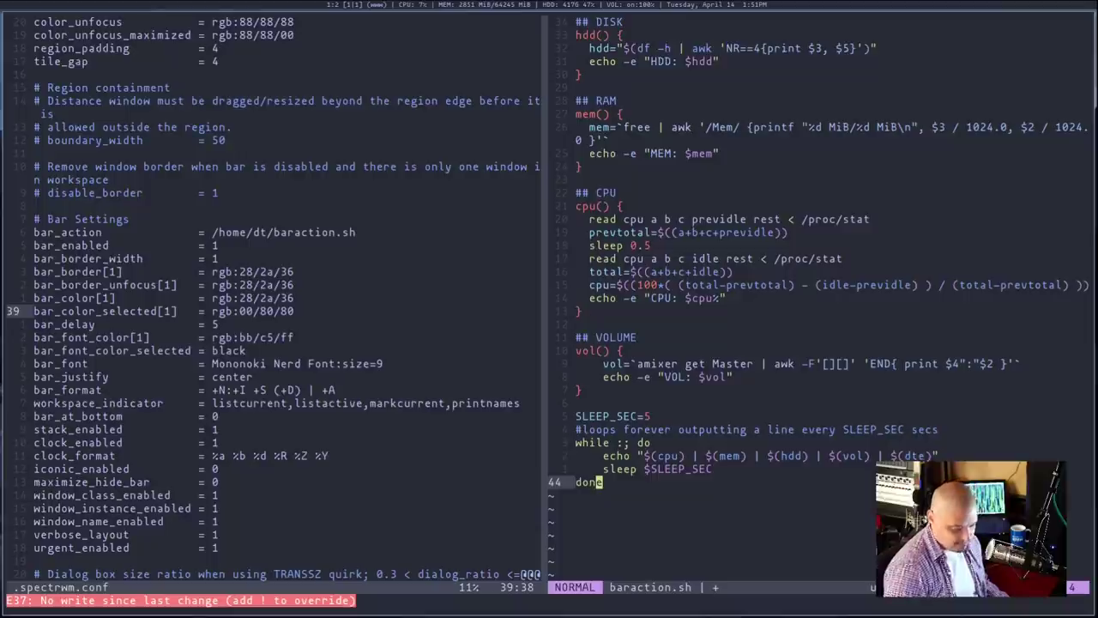
{"action": "type", "text": ":wq"}
{"action": "key", "text": "Return"}
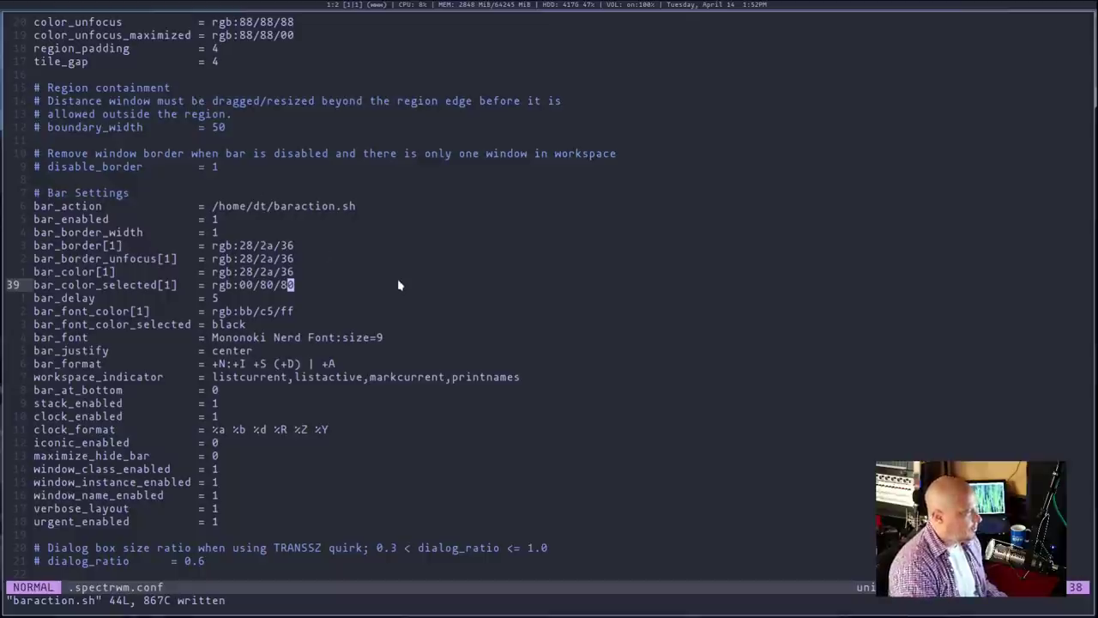
- Examine the bar_format, bar_action and clock_format lines in the Bar Settings section of .spectrwm.conf
{"action": "scroll", "coordinate": [250, 311], "scroll_direction": "down", "scroll_amount": 1}
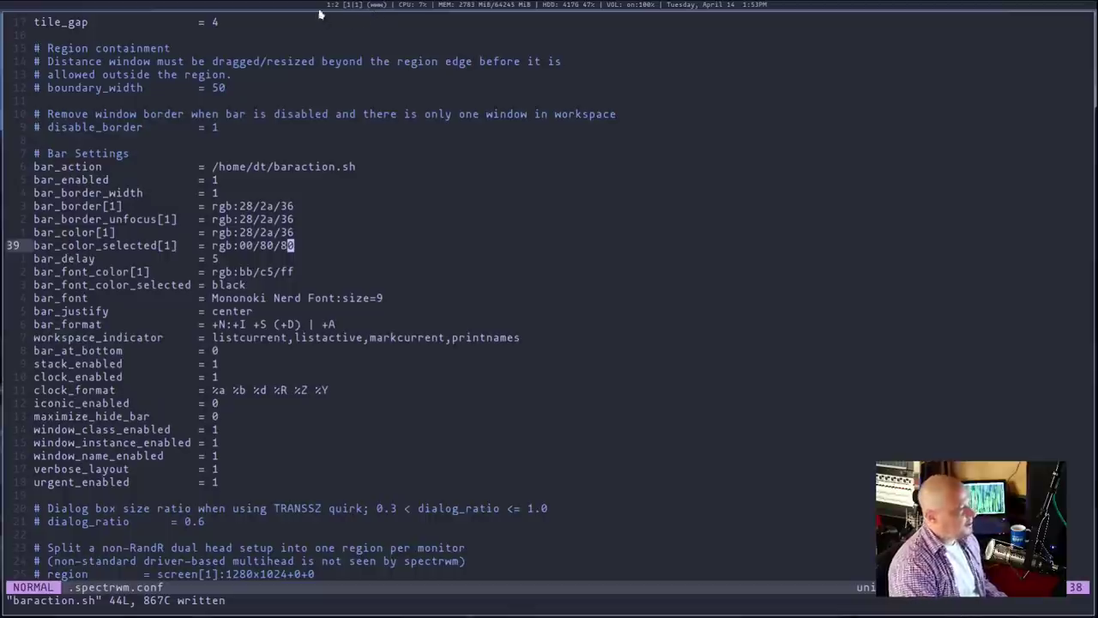
{"action": "left_click", "coordinate": [216, 327]}
{"action": "key", "text": "w"}
{"action": "key", "text": "w"}
{"action": "key", "text": "w"}
{"action": "key", "text": "w"}
{"action": "left_click", "coordinate": [310, 326]}
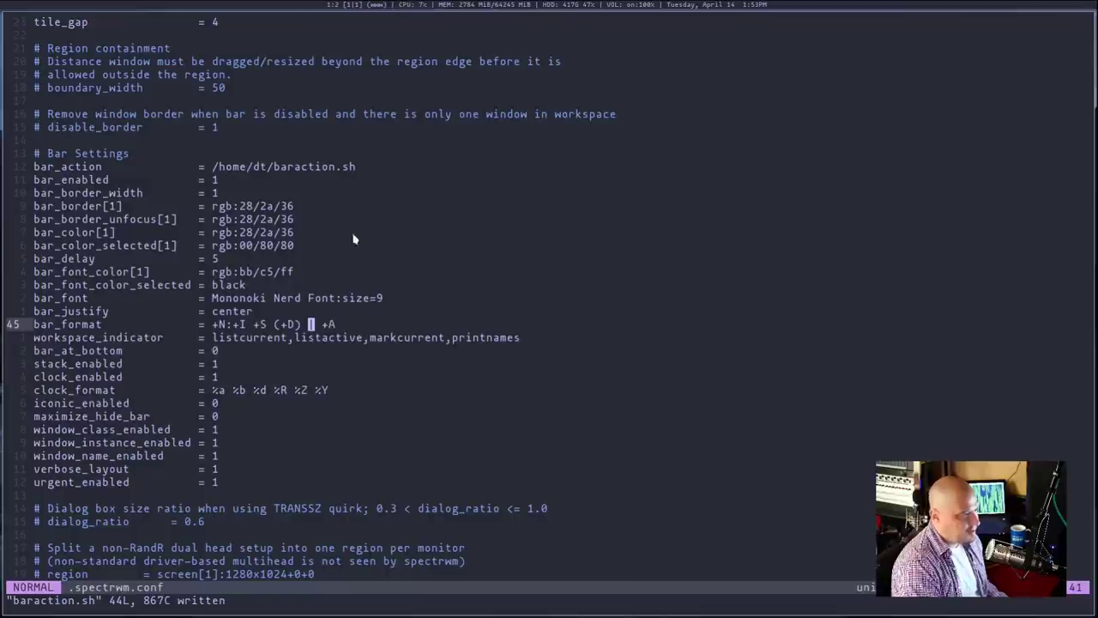
{"action": "left_click", "coordinate": [331, 326]}
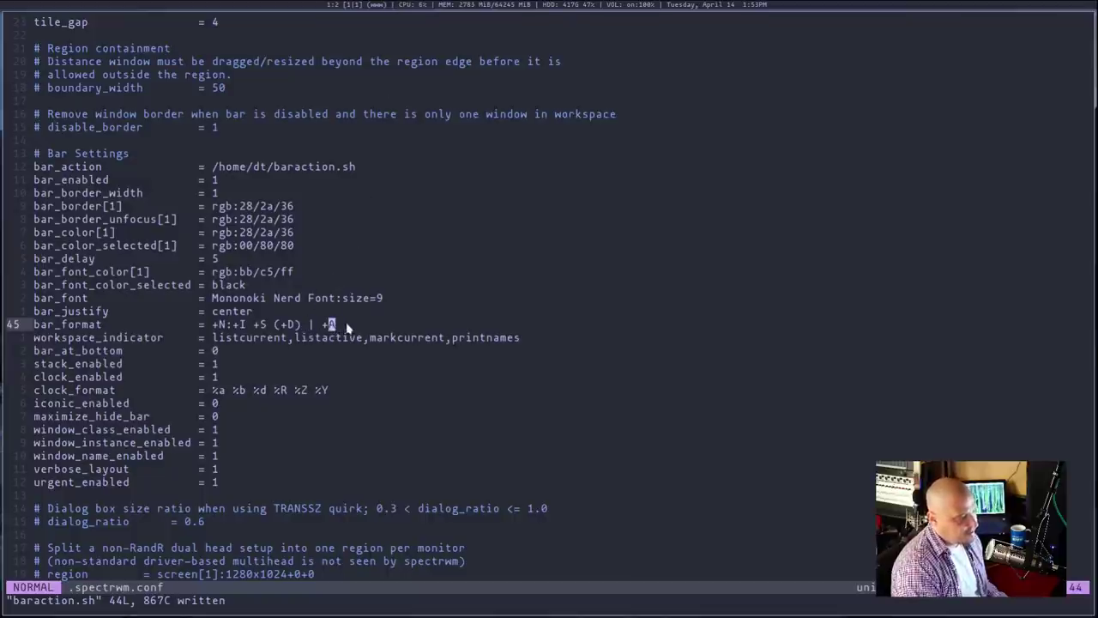
{"action": "left_click", "coordinate": [105, 167]}
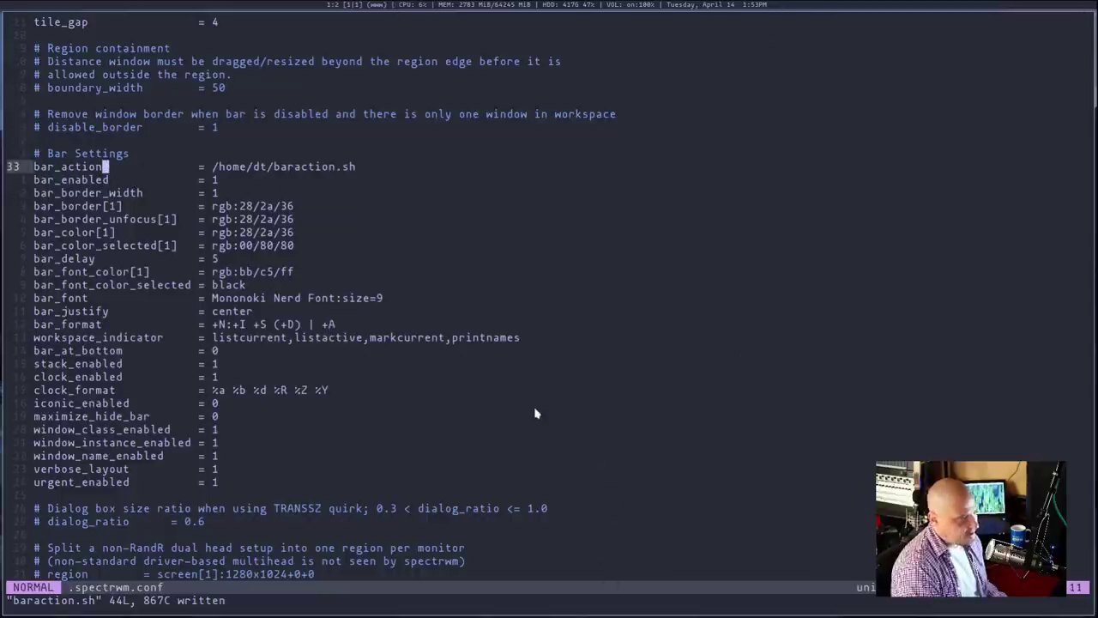
{"action": "left_click", "coordinate": [105, 390]}
{"action": "left_click", "coordinate": [240, 390]}
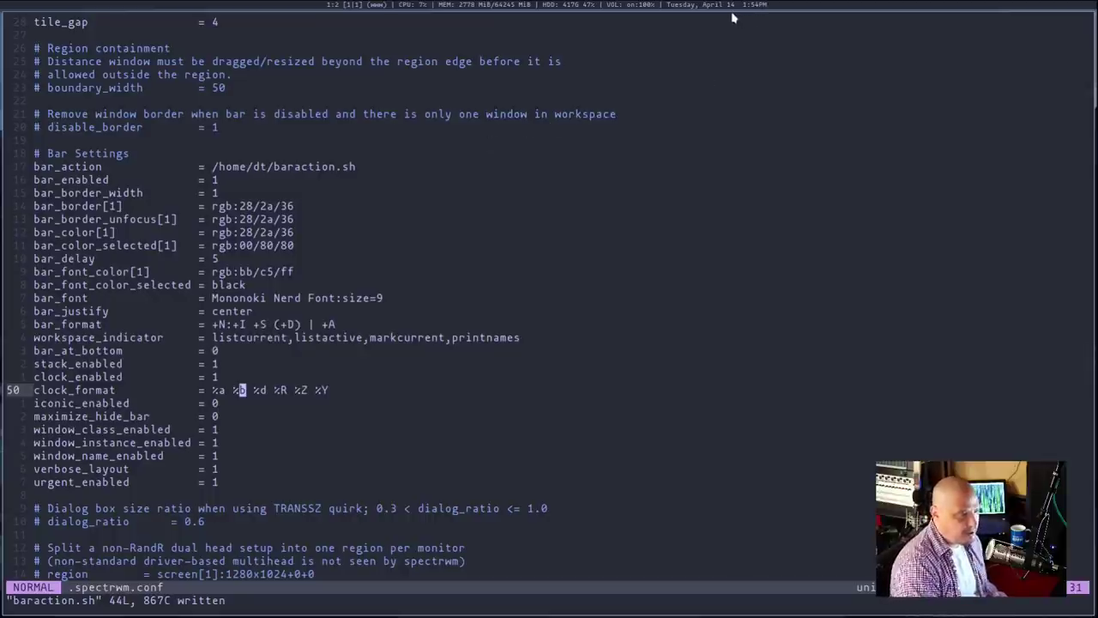
{"action": "left_click", "coordinate": [279, 391]}
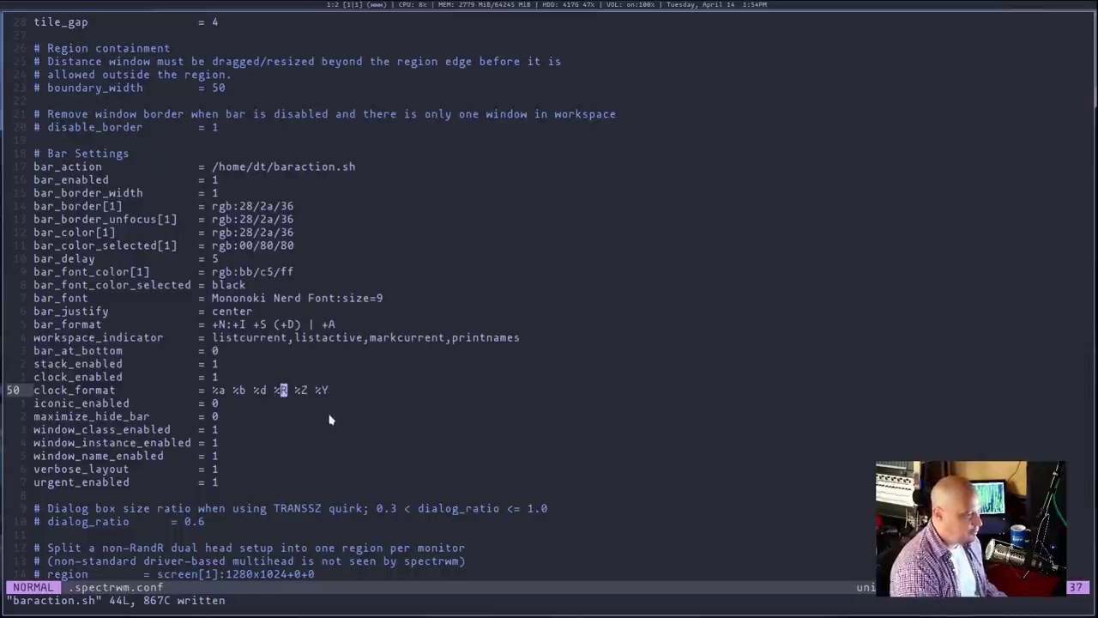
- Examine the autorun, layout, workspace name, modkey, keyboard mapping, programs and quirks sections of .spectrwm.conf
{"action": "scroll", "coordinate": [343, 404], "scroll_direction": "down", "scroll_amount": 11}
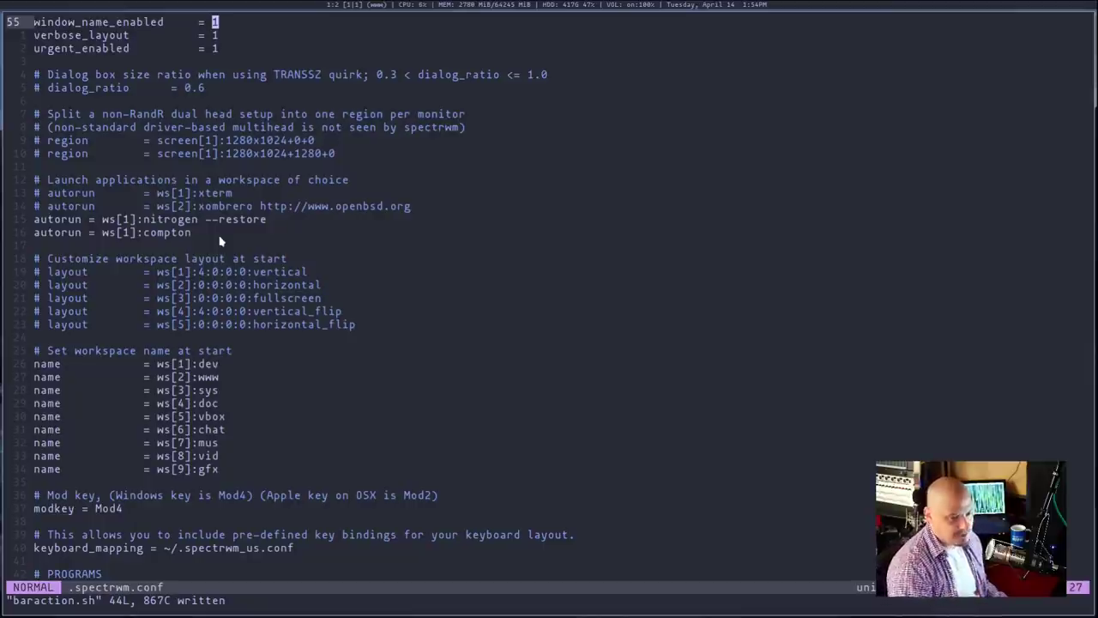
{"action": "scroll", "coordinate": [219, 241], "scroll_direction": "down", "scroll_amount": 4}
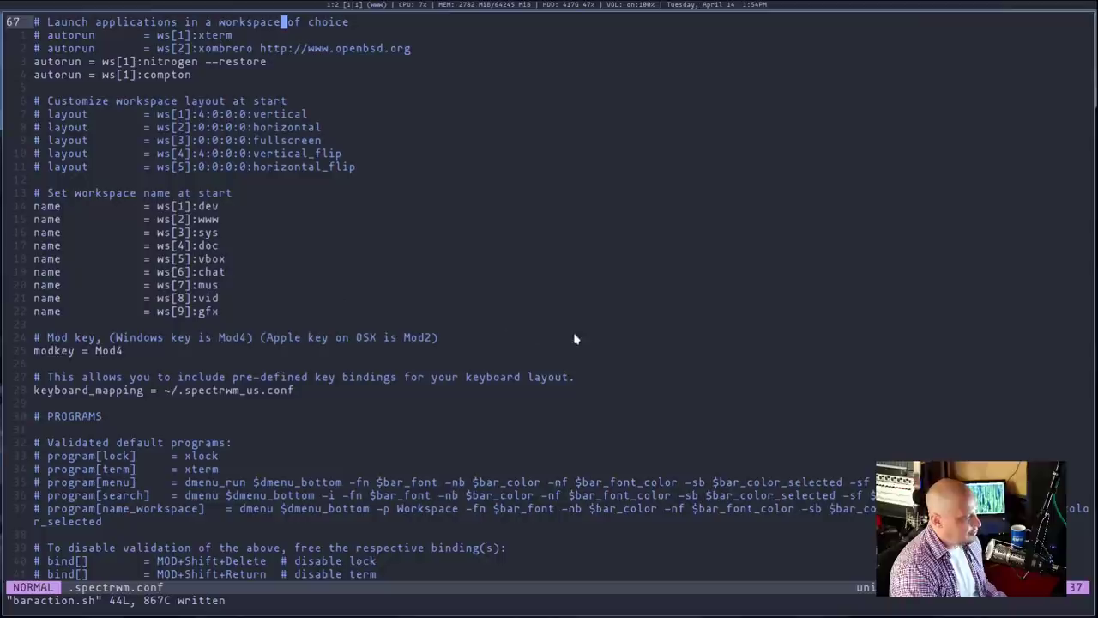
{"action": "scroll", "coordinate": [575, 339], "scroll_direction": "down", "scroll_amount": 6}
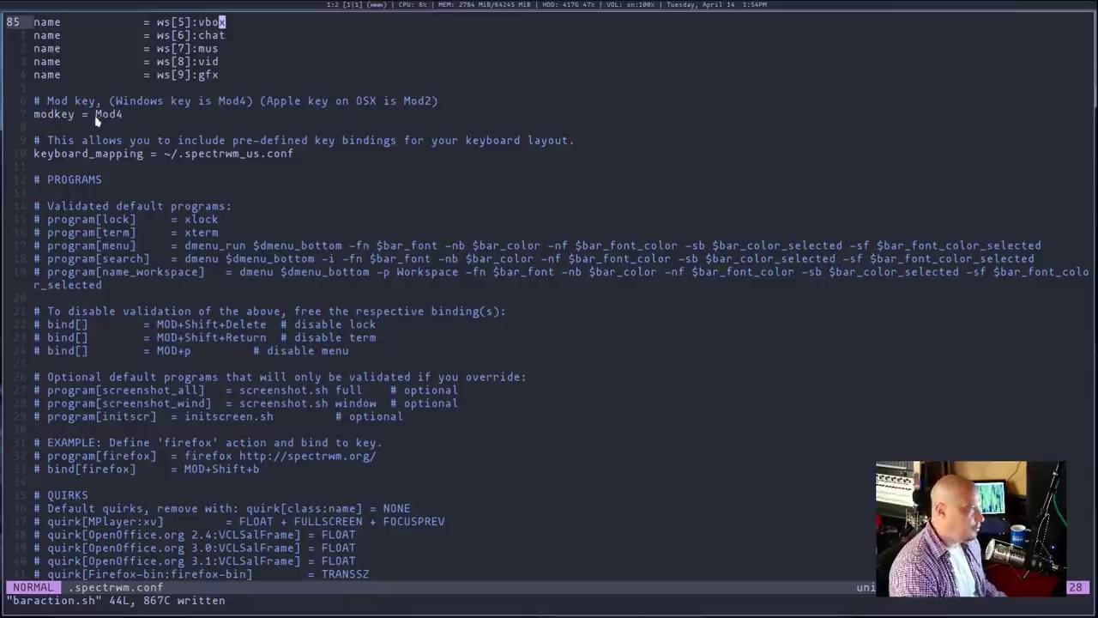
{"action": "scroll", "coordinate": [590, 386], "scroll_direction": "down", "scroll_amount": 4}
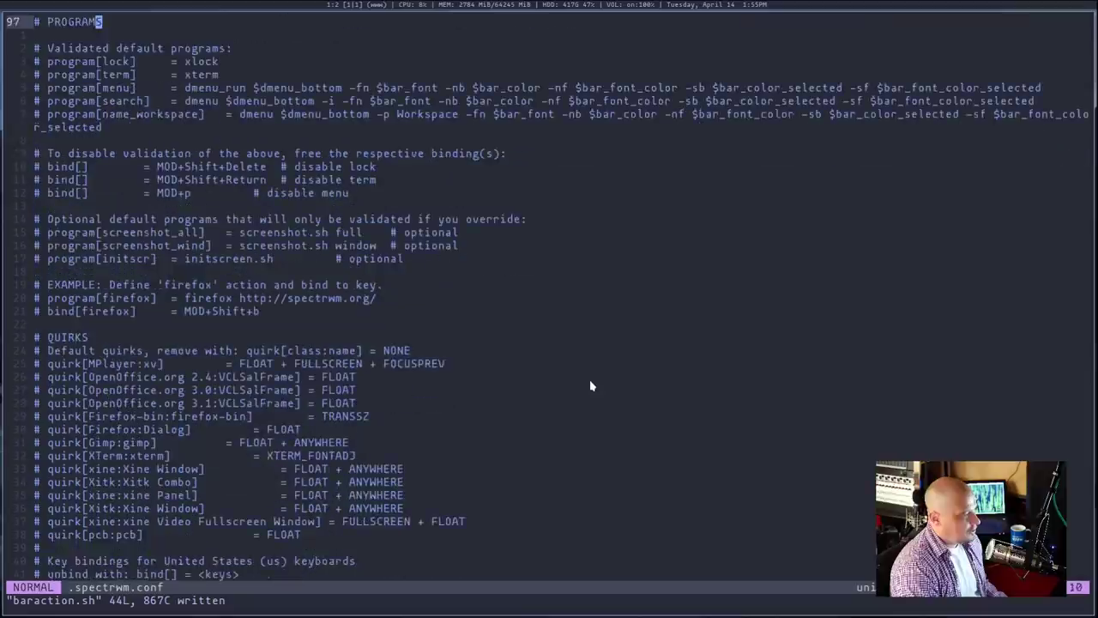
{"action": "scroll", "coordinate": [590, 386], "scroll_direction": "down", "scroll_amount": 3}
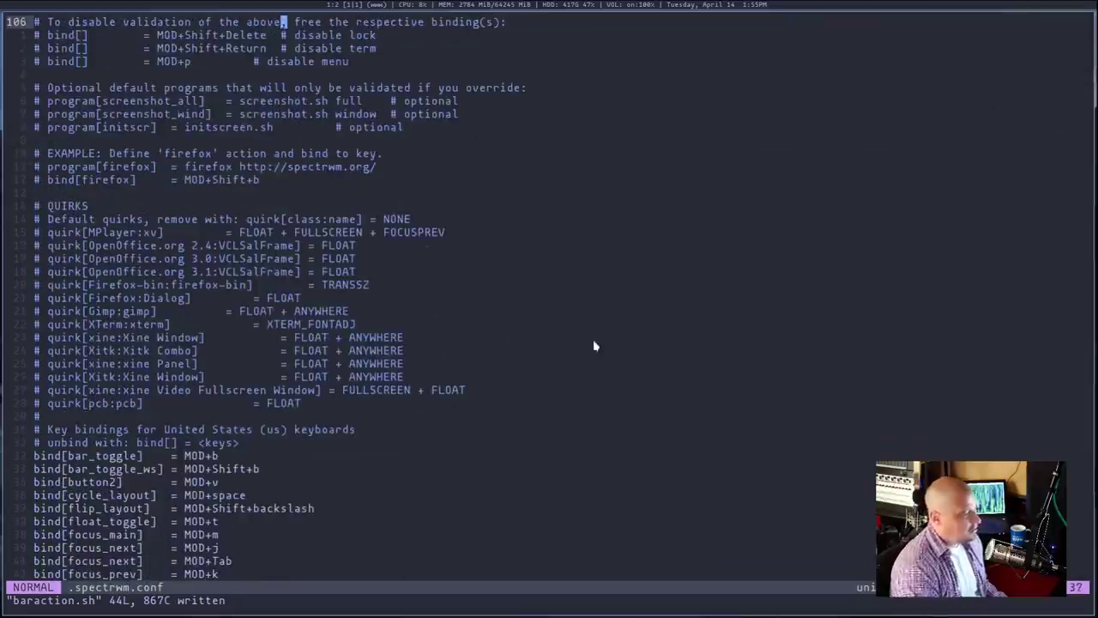
- Examine the key bindings list, from bar_toggle down through the window and workspace bindings
{"action": "scroll", "coordinate": [595, 346], "scroll_direction": "down", "scroll_amount": 7}
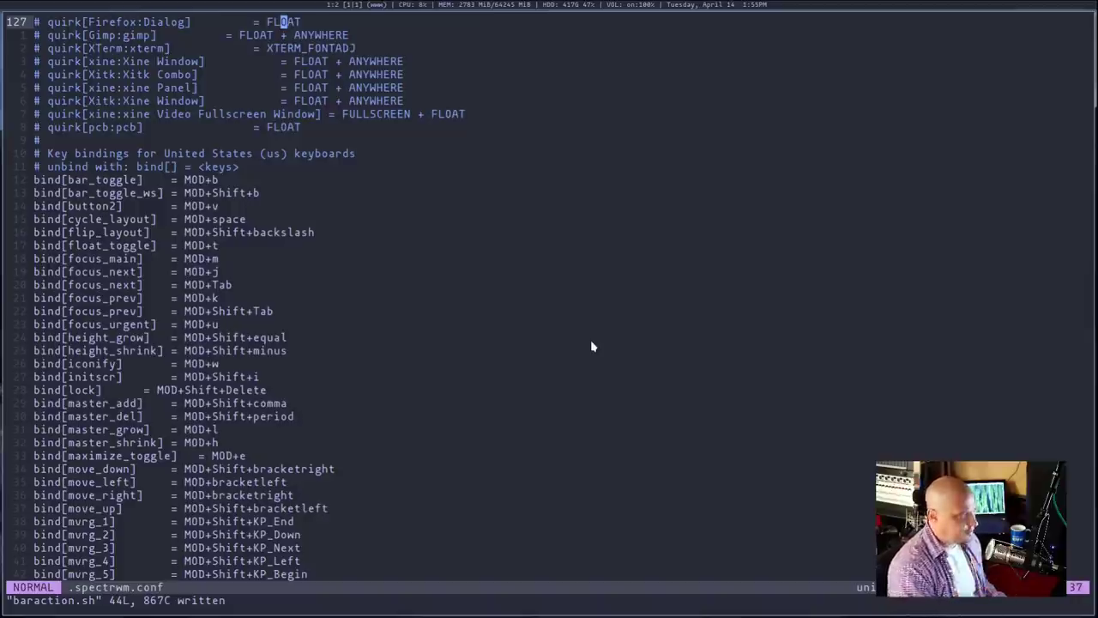
{"action": "scroll", "coordinate": [591, 342], "scroll_direction": "down", "scroll_amount": 2}
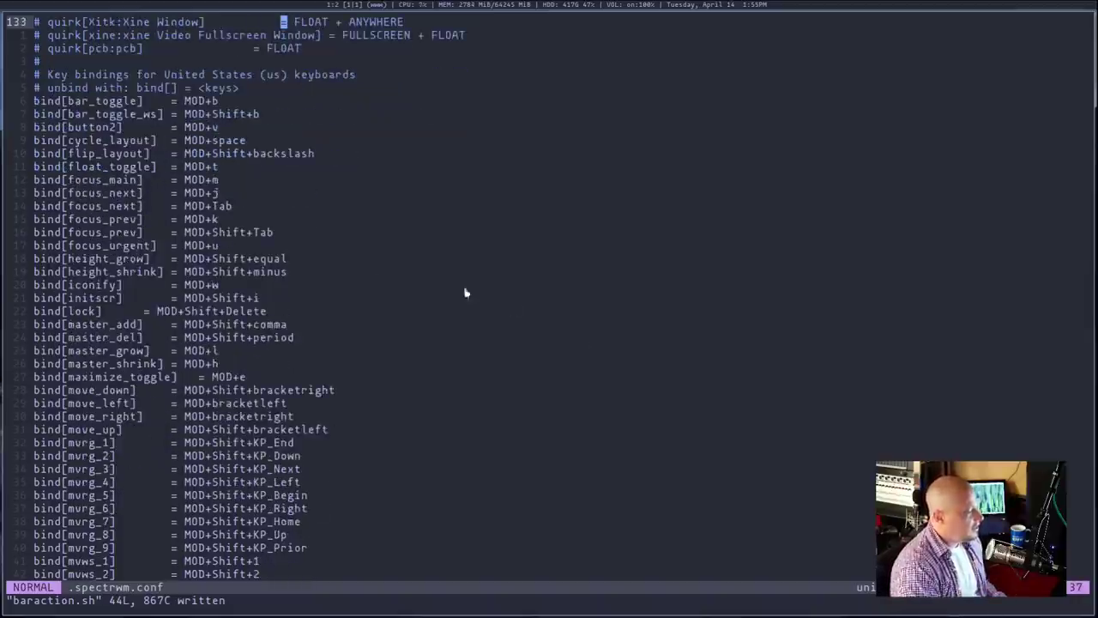
{"action": "scroll", "coordinate": [317, 128], "scroll_direction": "down", "scroll_amount": 3}
{"action": "scroll", "coordinate": [317, 128], "scroll_direction": "down", "scroll_amount": 18}
{"action": "scroll", "coordinate": [317, 128], "scroll_direction": "down", "scroll_amount": 8}
{"action": "scroll", "coordinate": [317, 128], "scroll_direction": "up", "scroll_amount": 6}
{"action": "scroll", "coordinate": [317, 128], "scroll_direction": "up", "scroll_amount": 16}
{"action": "scroll", "coordinate": [317, 128], "scroll_direction": "up", "scroll_amount": 6}
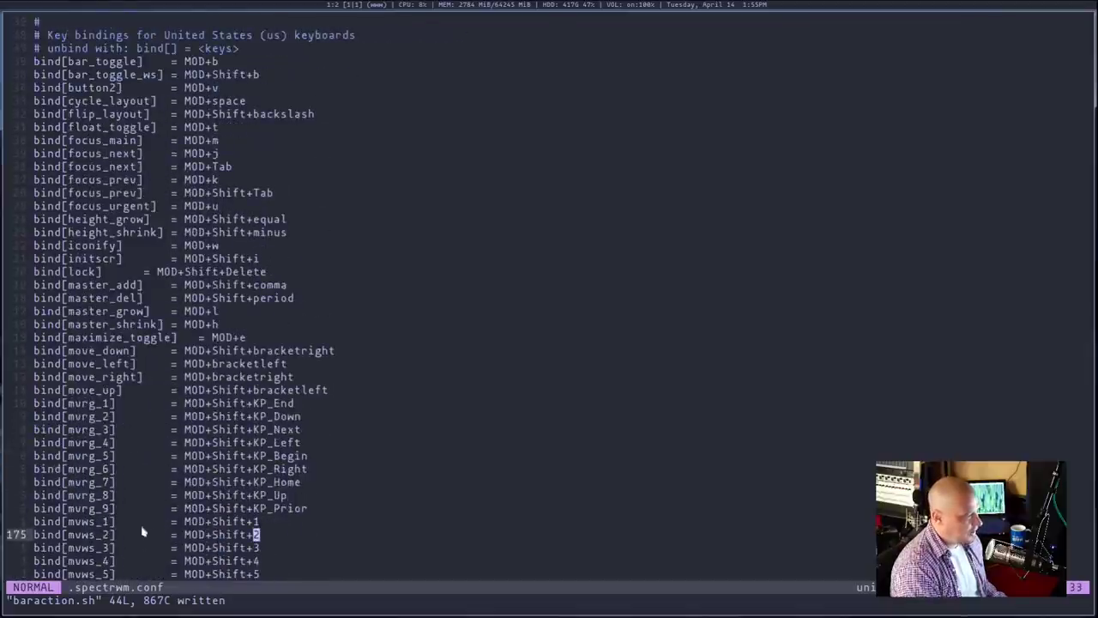
{"action": "scroll", "coordinate": [459, 445], "scroll_direction": "down", "scroll_amount": 14}
{"action": "scroll", "coordinate": [459, 445], "scroll_direction": "down", "scroll_amount": 6}
{"action": "scroll", "coordinate": [459, 445], "scroll_direction": "down", "scroll_amount": 4}
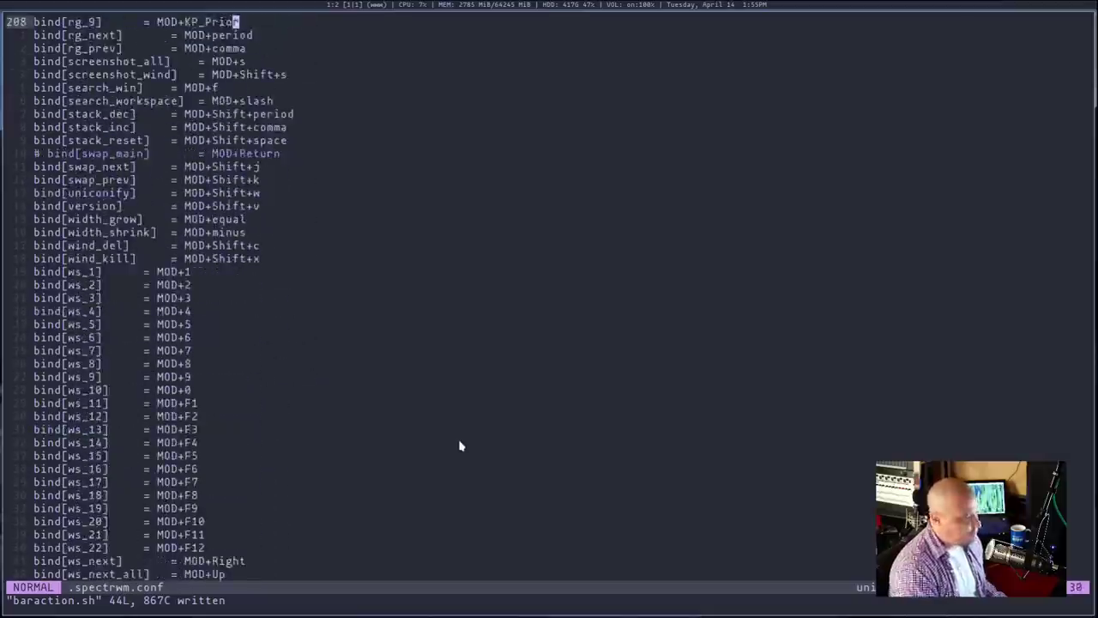
{"action": "scroll", "coordinate": [459, 445], "scroll_direction": "down", "scroll_amount": 3}
{"action": "scroll", "coordinate": [459, 445], "scroll_direction": "up", "scroll_amount": 1}
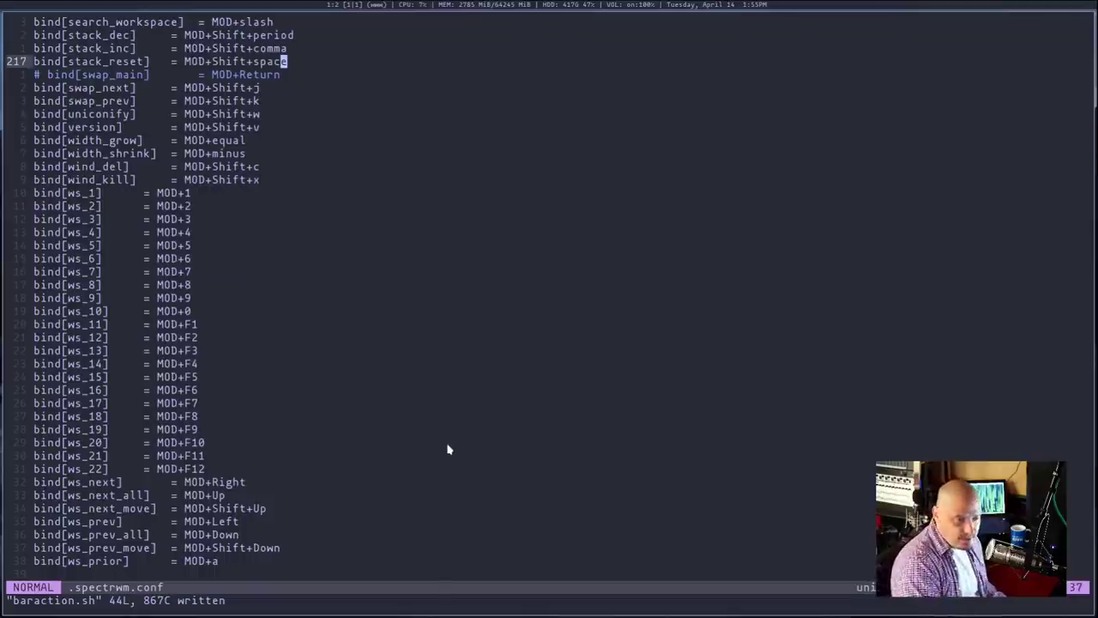
- Return to the start of the key bindings list and try bar_toggle by hiding and showing the status bar twice
{"action": "scroll", "coordinate": [446, 450], "scroll_direction": "up", "scroll_amount": 3}
{"action": "scroll", "coordinate": [446, 450], "scroll_direction": "up", "scroll_amount": 15}
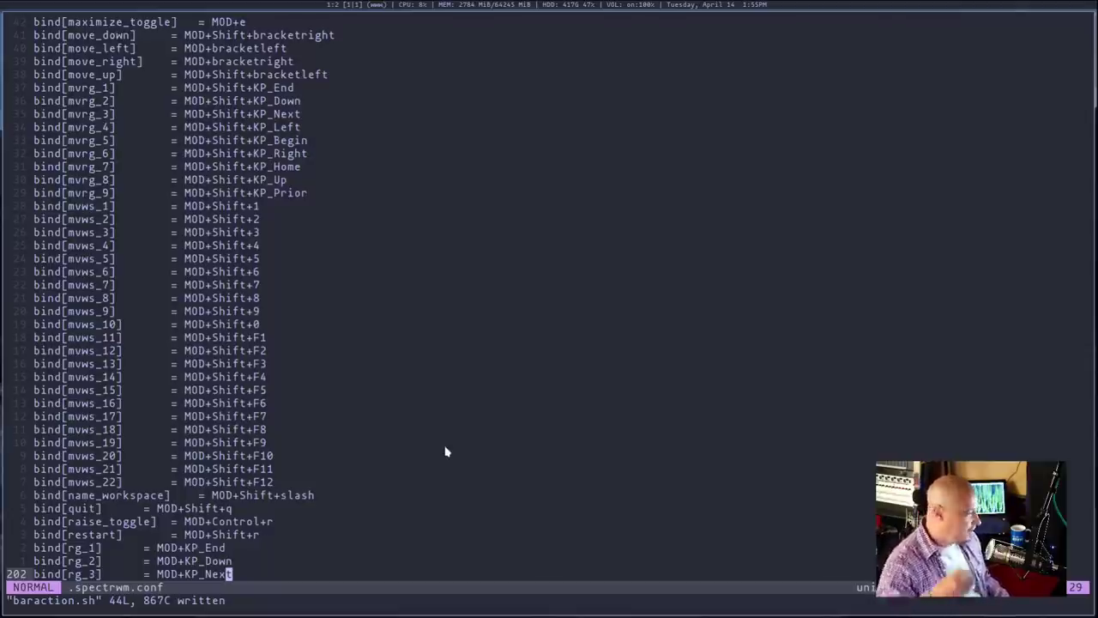
{"action": "scroll", "coordinate": [447, 449], "scroll_direction": "up", "scroll_amount": 8}
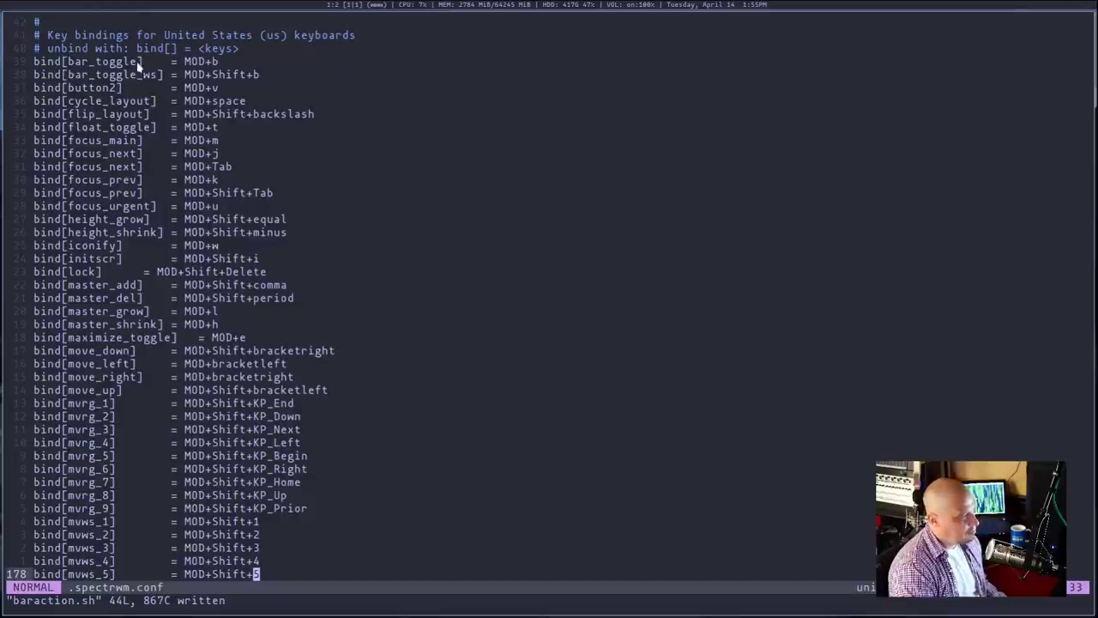
{"action": "left_click", "coordinate": [548, 263]}
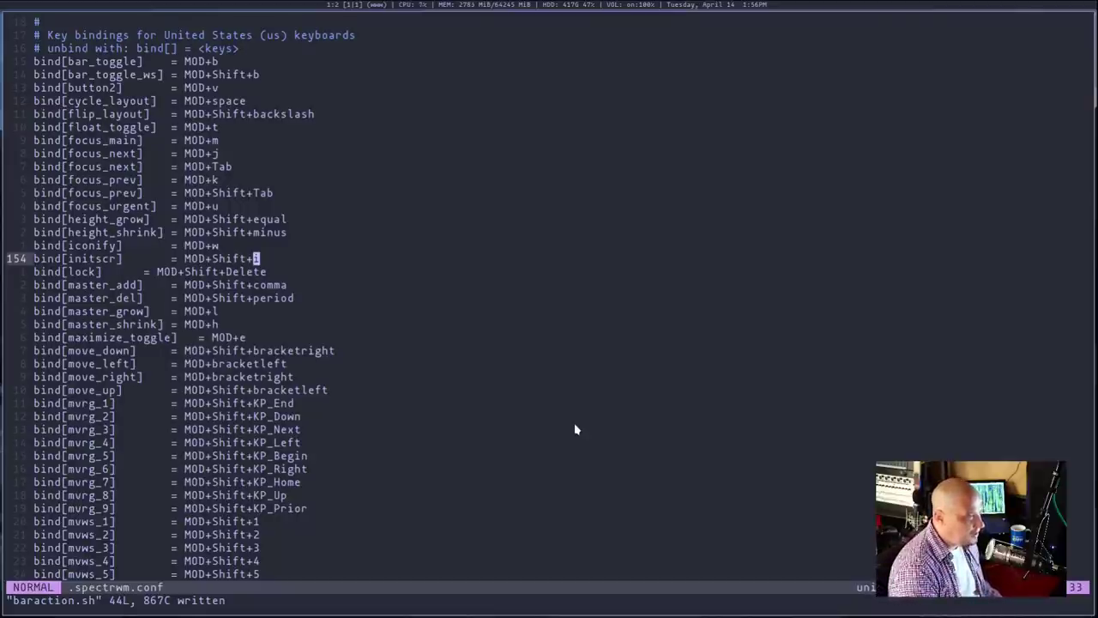
{"action": "key", "text": "super+b"}
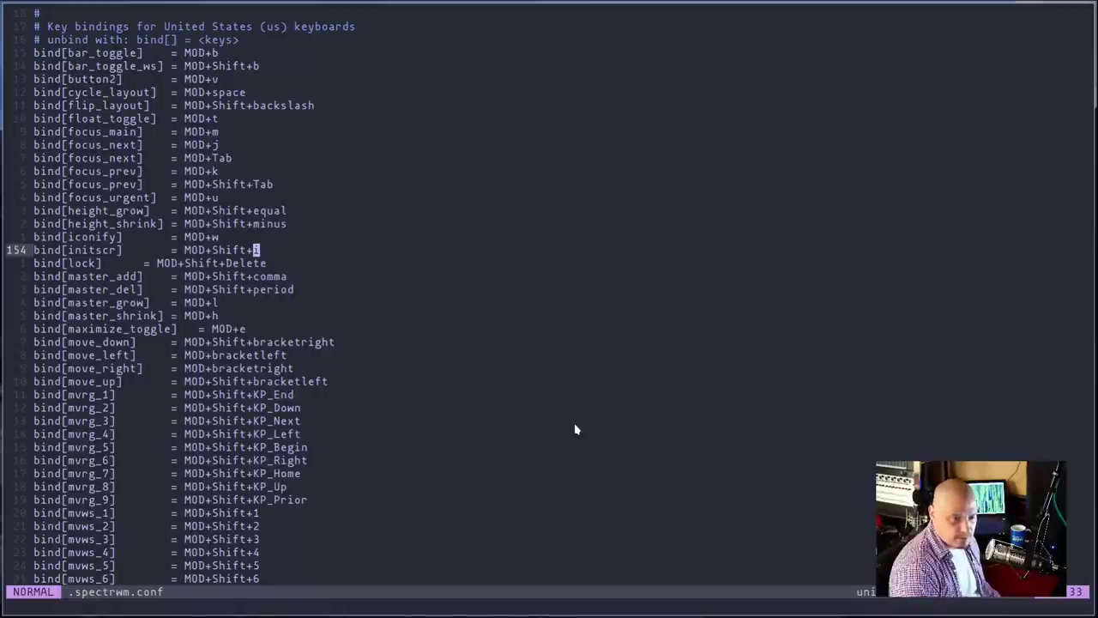
{"action": "key", "text": "super+b"}
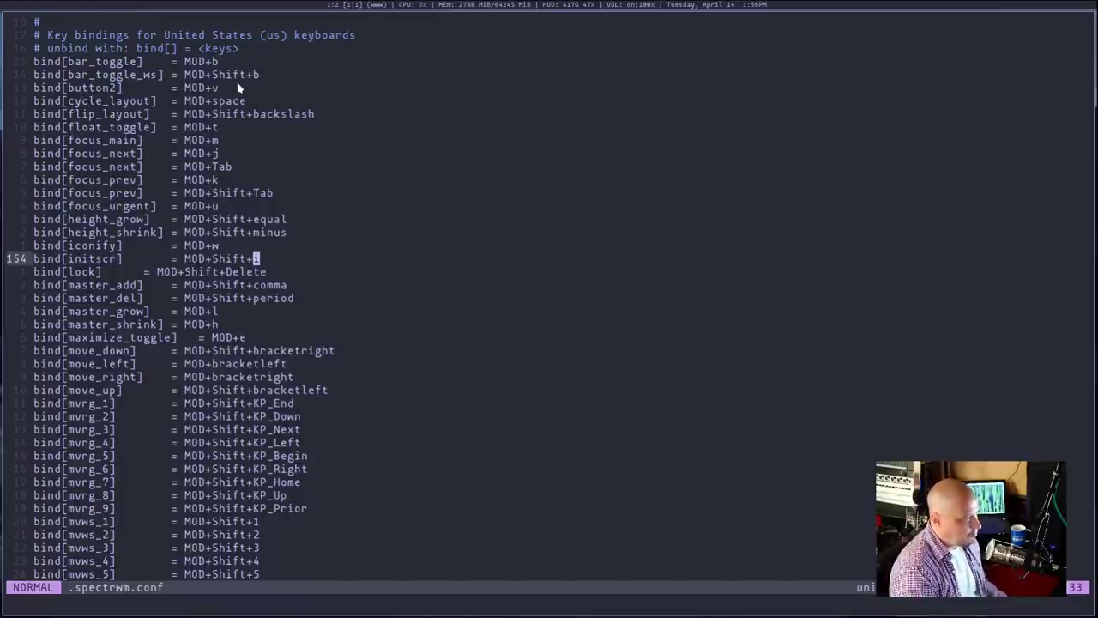
{"action": "left_click", "coordinate": [639, 484]}
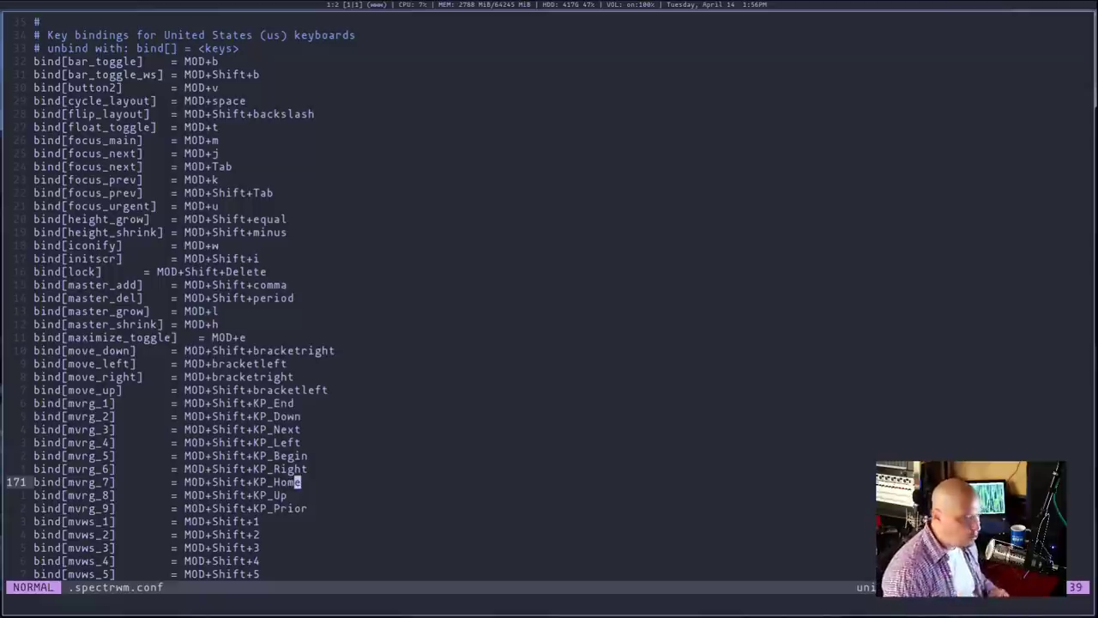
{"action": "key", "text": "super+b"}
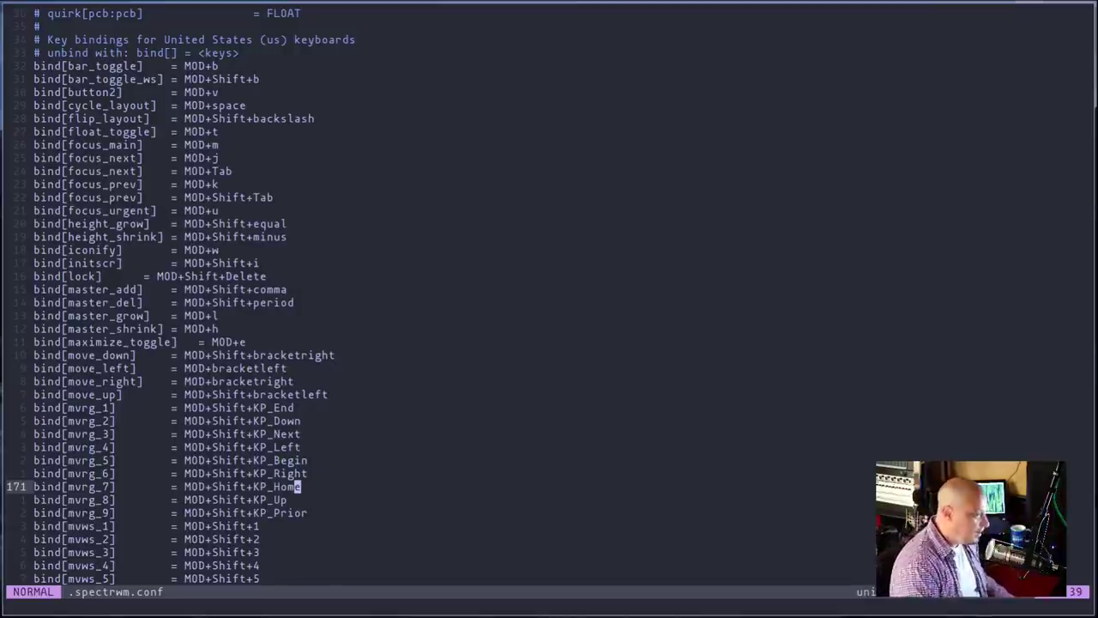
{"action": "key", "text": "alt+b"}
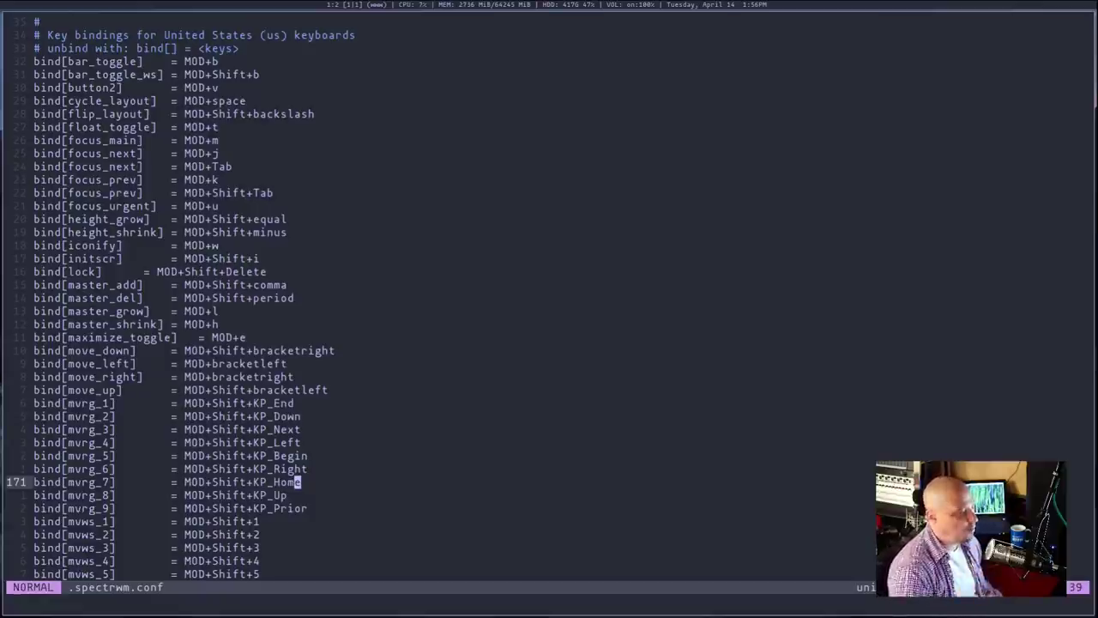
- Open five terminals in the stack beside the .spectrwm.conf editor
{"action": "key", "text": "alt+shift+Return"}
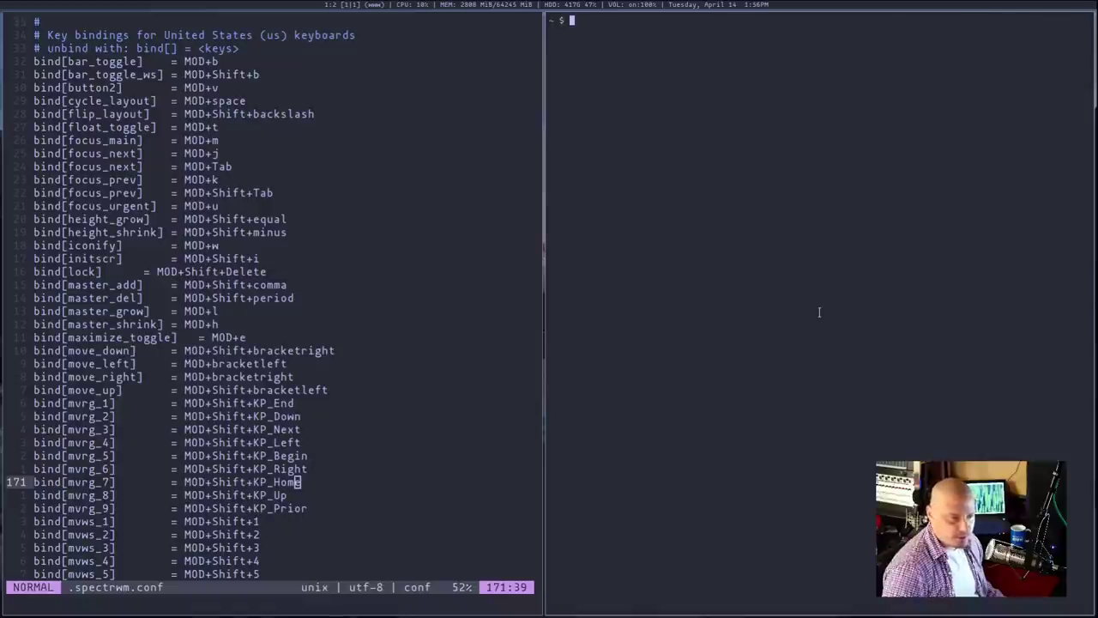
{"action": "key", "text": "alt+shift+Return"}
{"action": "key", "text": "alt+shift+Return"}
{"action": "key", "text": "alt+shift+Return"}
{"action": "key", "text": "alt+shift+Return"}
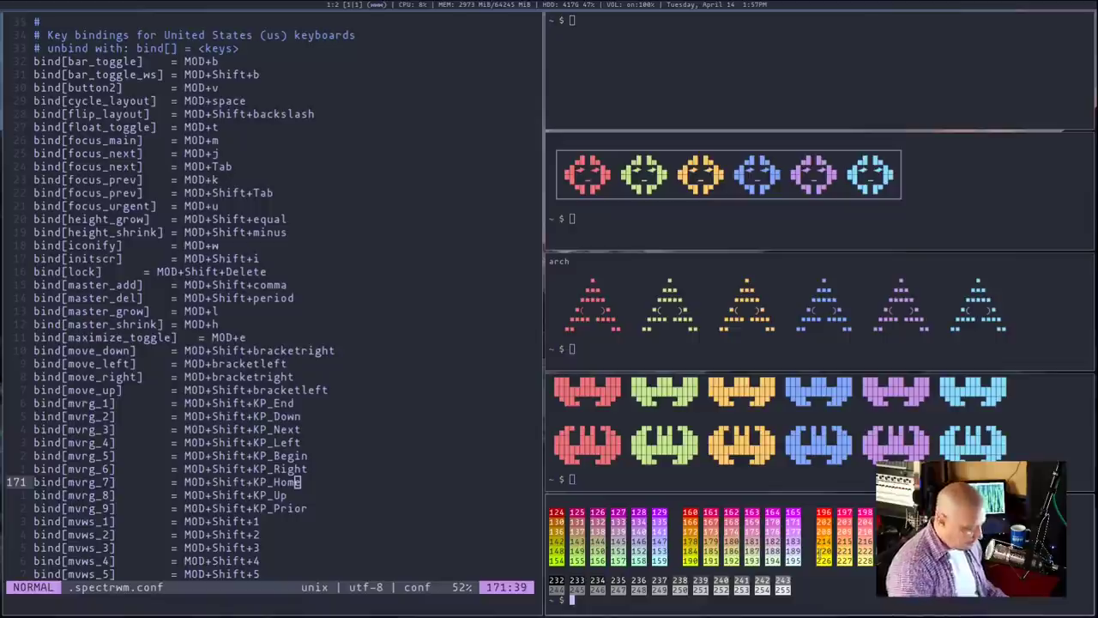
- Close four of the stacked terminals and open two new ones, leaving three terminals beside the editor
{"action": "key", "text": "alt+x"}
{"action": "key", "text": "alt+x"}
{"action": "key", "text": "alt+x"}
{"action": "key", "text": "alt+x"}
{"action": "key", "text": "alt+shift+Return"}
{"action": "key", "text": "alt+shift+Return"}
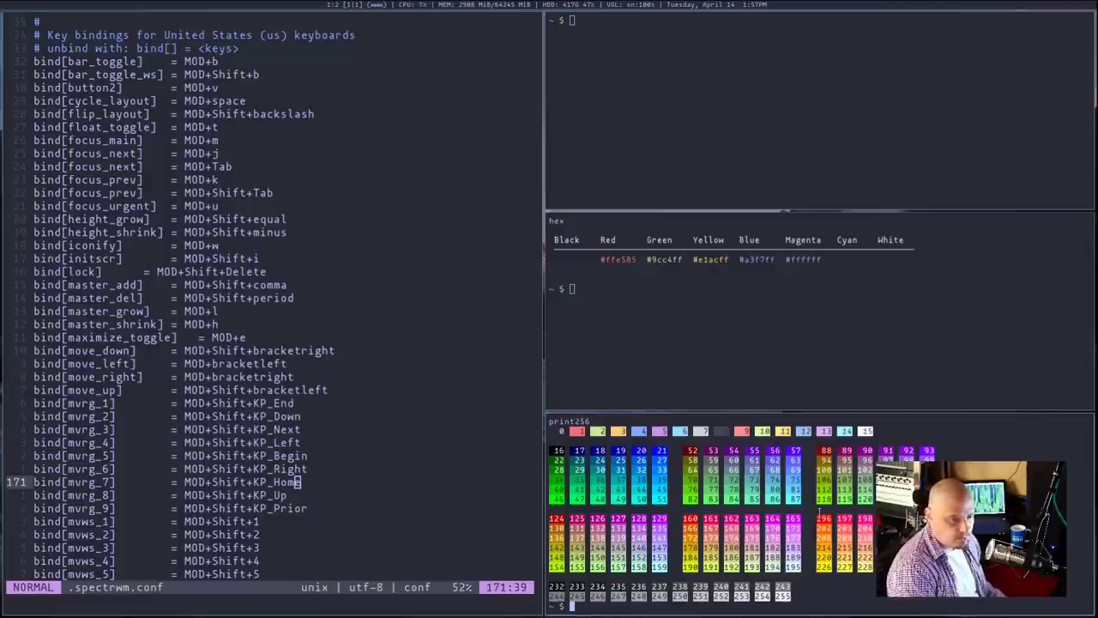
- Switch the windows through the horizontal stack and full-screen arrangements, and return to the vertical stack
{"action": "key", "text": "alt+space"}
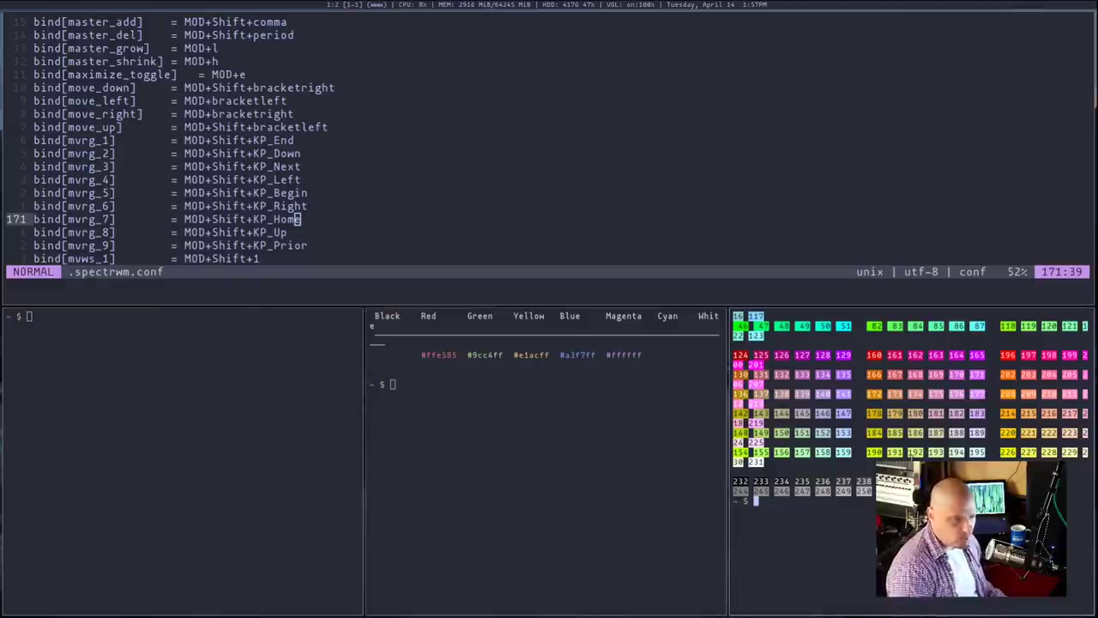
{"action": "key", "text": "super+e"}
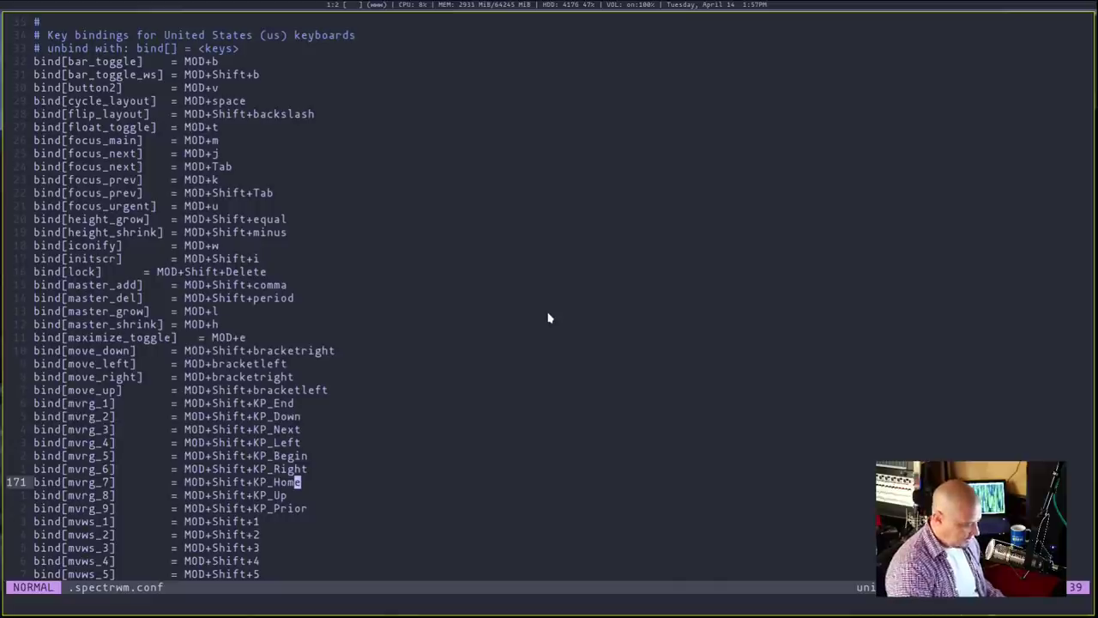
{"action": "key", "text": "super+e"}
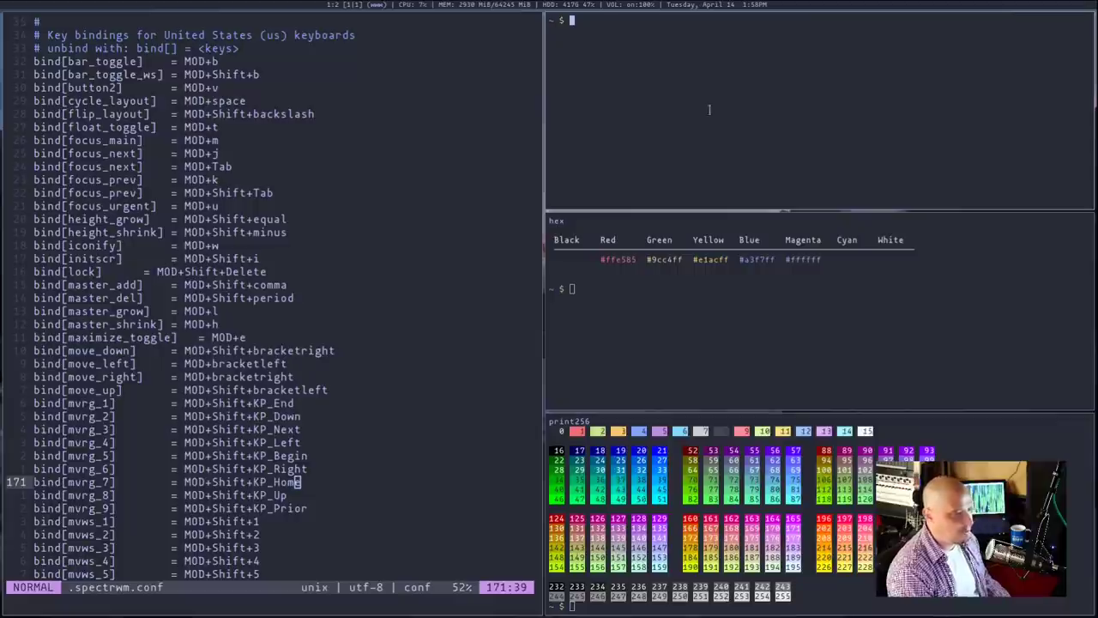
- Float the first stacked terminal, reposition and widen it over the other windows, and tile it again
{"action": "key", "text": "super+t"}
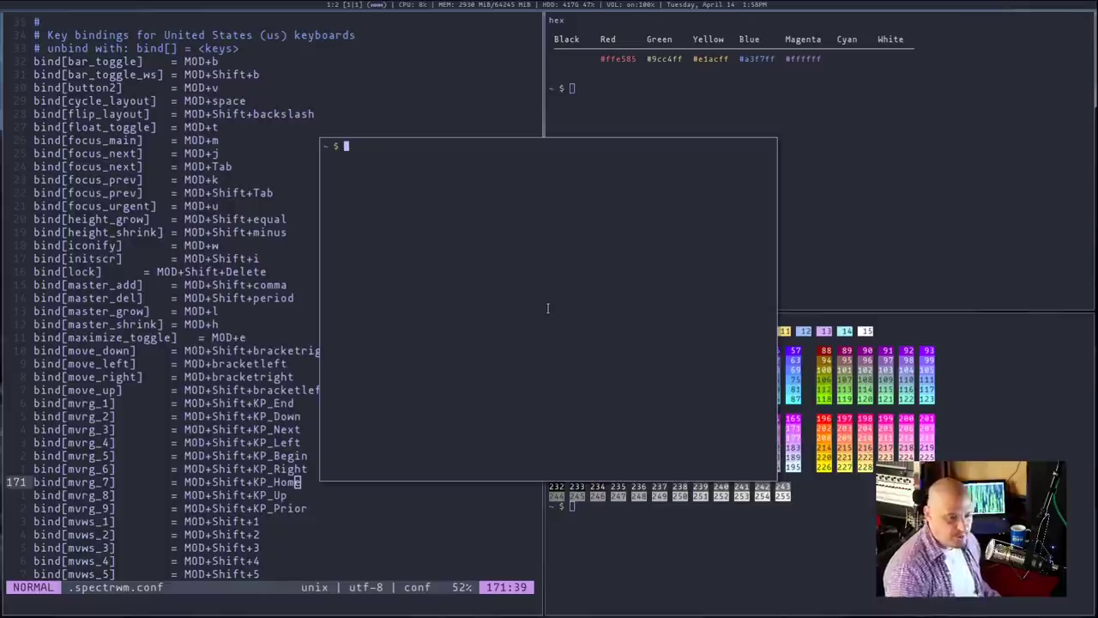
{"action": "left_click_drag", "start_coordinate": [583, 319], "coordinate": [461, 297]}
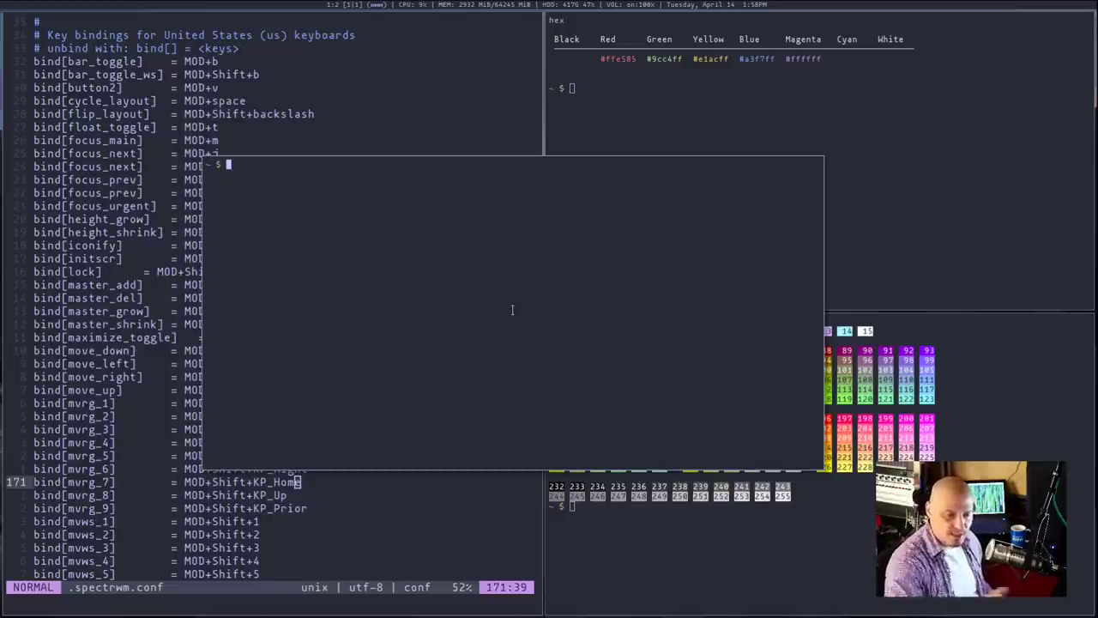
{"action": "key", "text": "super+t"}
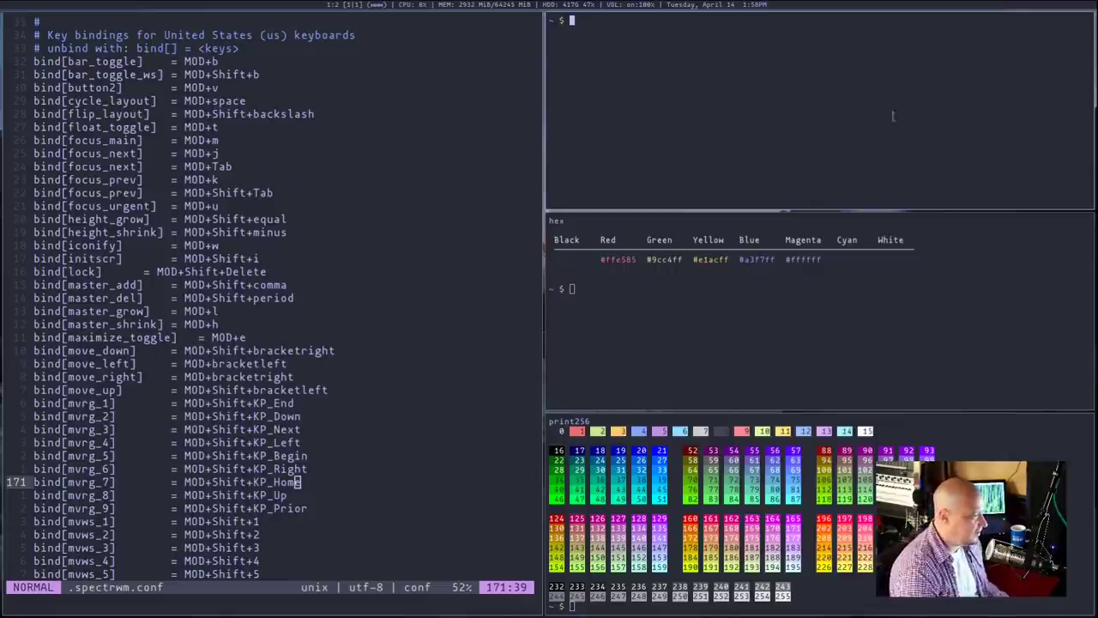
- Close terminals until only the hex one remains, and shrink and grow the master area, leaving it slightly narrower than half the screen
{"action": "key", "text": "super+x"}
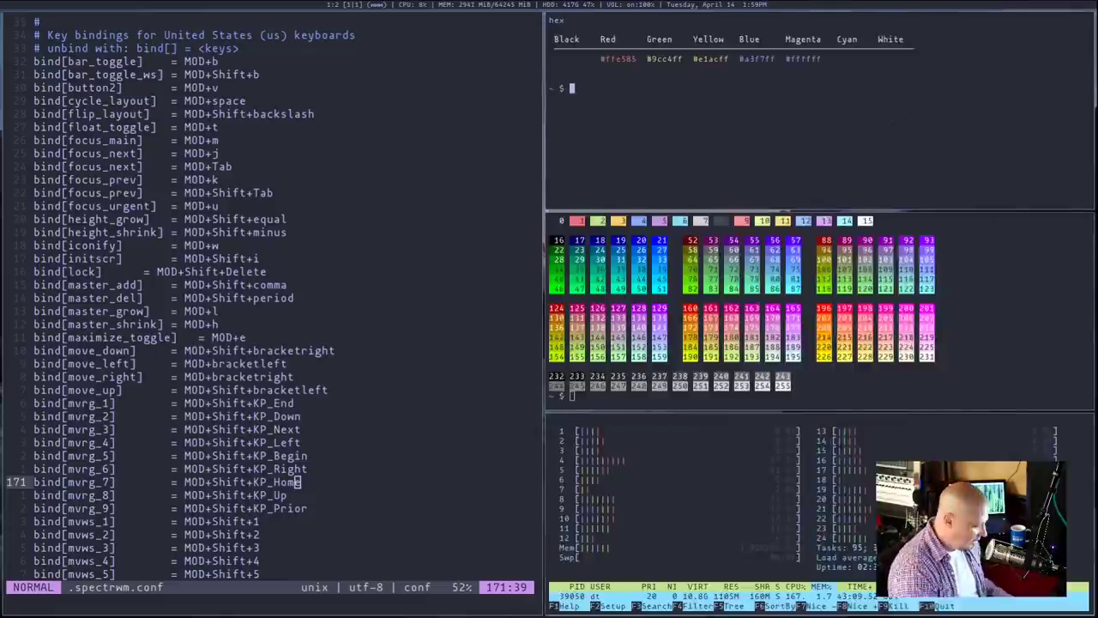
{"action": "key", "text": "super+x"}
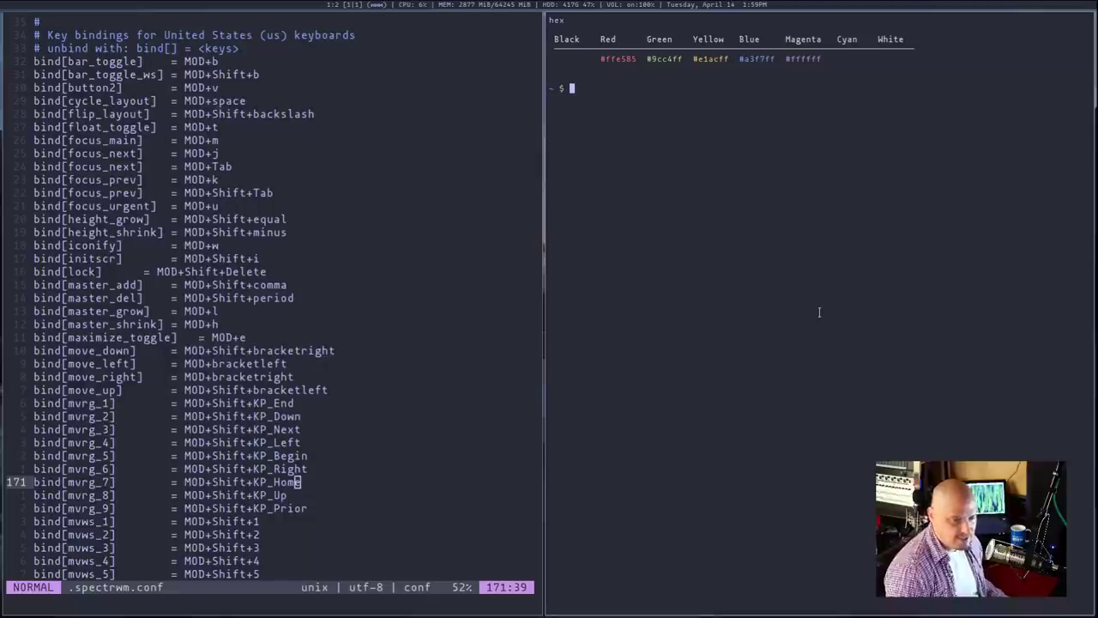
{"action": "key", "text": "super+h"}
{"action": "key", "text": "super+h"}
{"action": "key", "text": "super+h"}
{"action": "key", "text": "super+h"}
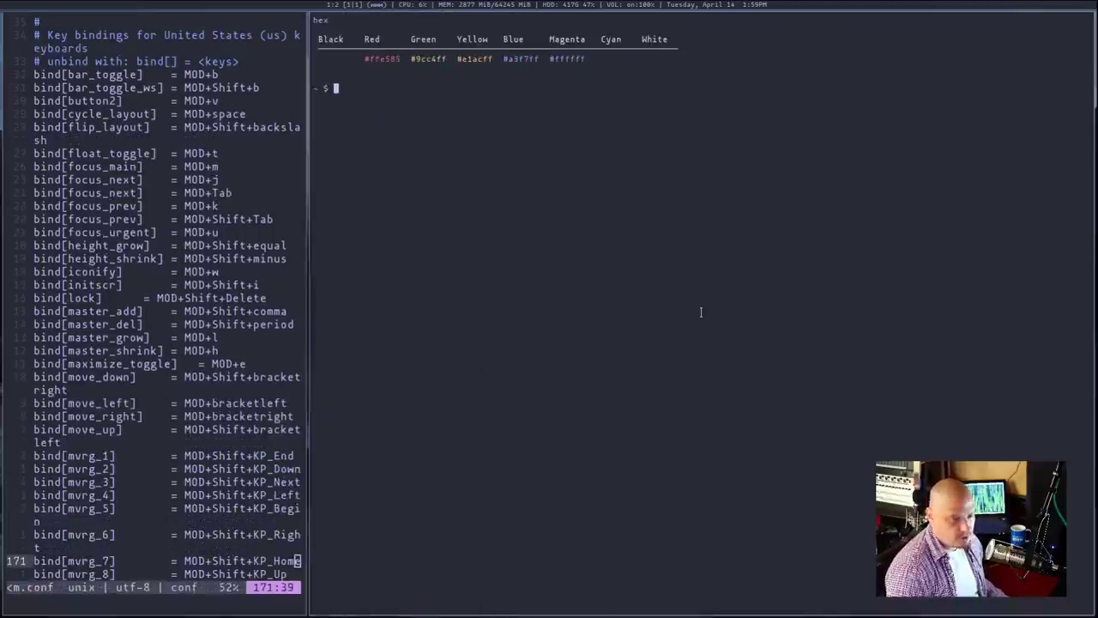
{"action": "key", "text": "super+l"}
{"action": "key", "text": "super+l"}
{"action": "key", "text": "super+l"}
{"action": "key", "text": "super+l"}
{"action": "key", "text": "super+l"}
{"action": "key", "text": "super+l"}
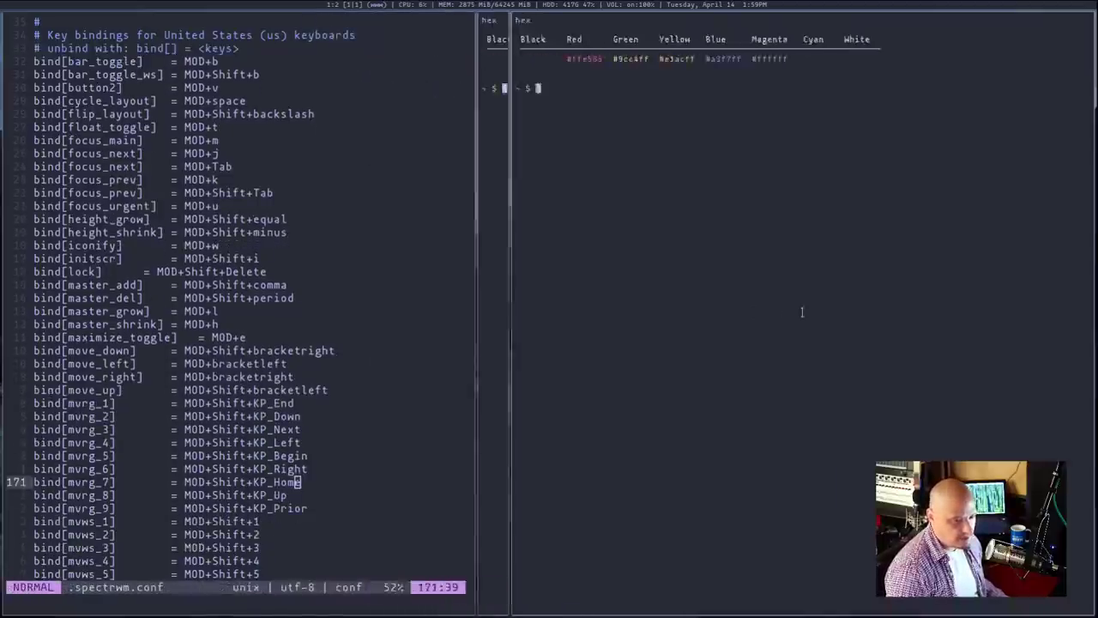
{"action": "key", "text": "super+l"}
{"action": "key", "text": "super+h"}
{"action": "key", "text": "super+h"}
{"action": "key", "text": "super+h"}
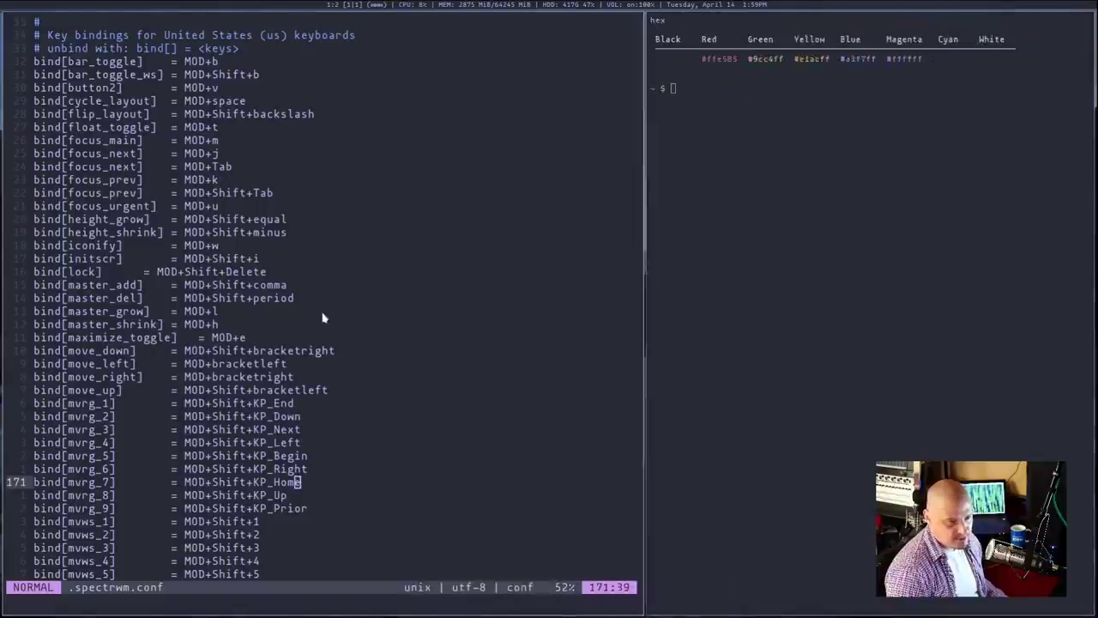
{"action": "key", "text": "super+h"}
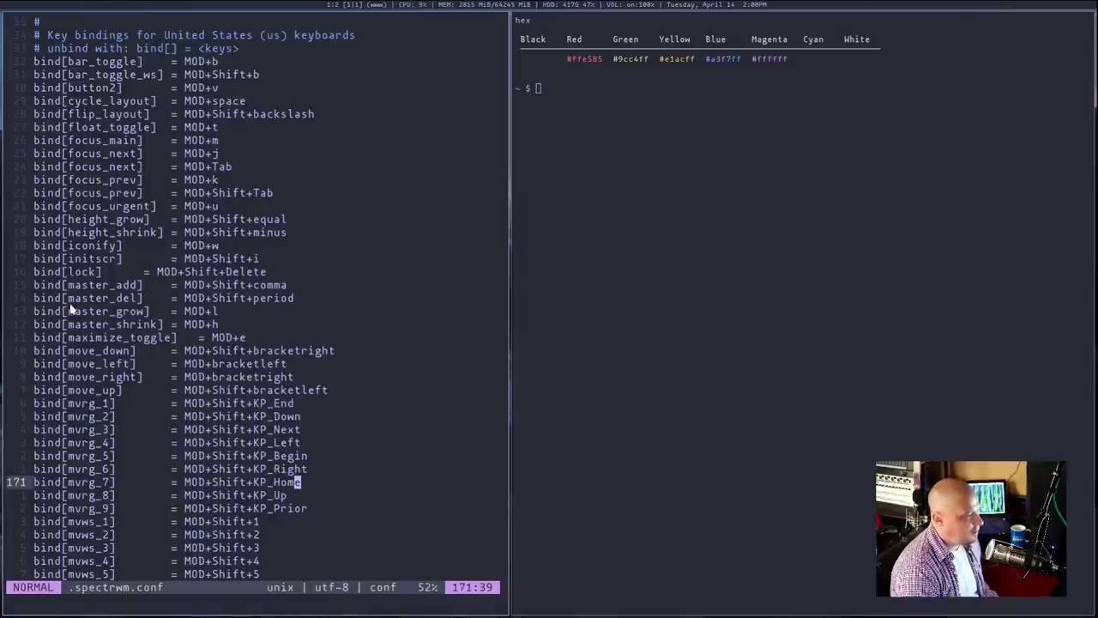
- Examine the workspace-move, region, search and stack bindings, then the Program Keybindings and Dmenu scripts sections of .spectrwm.conf
{"action": "scroll", "coordinate": [331, 398], "scroll_direction": "down", "scroll_amount": 12}
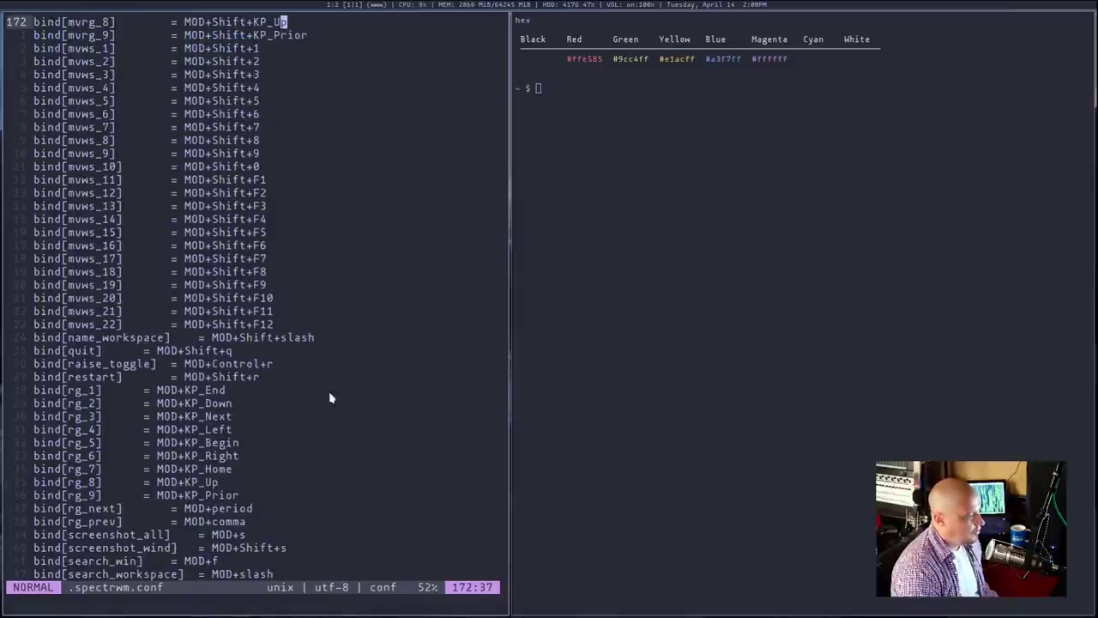
{"action": "scroll", "coordinate": [331, 398], "scroll_direction": "down", "scroll_amount": 2}
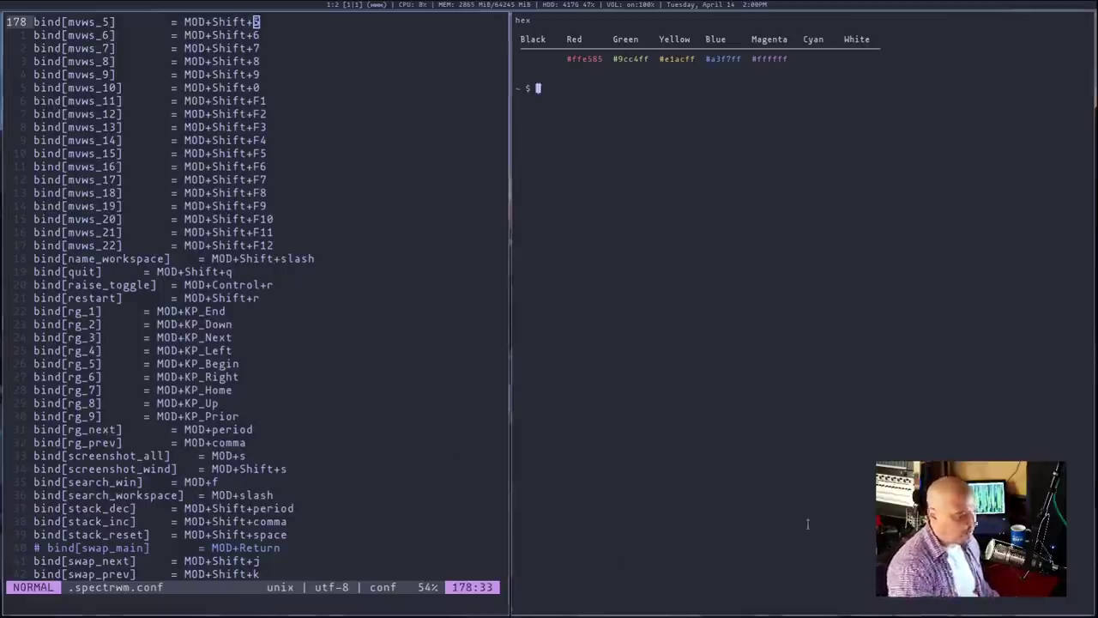
{"action": "scroll", "coordinate": [290, 355], "scroll_direction": "down", "scroll_amount": 17}
{"action": "scroll", "coordinate": [289, 355], "scroll_direction": "down", "scroll_amount": 4}
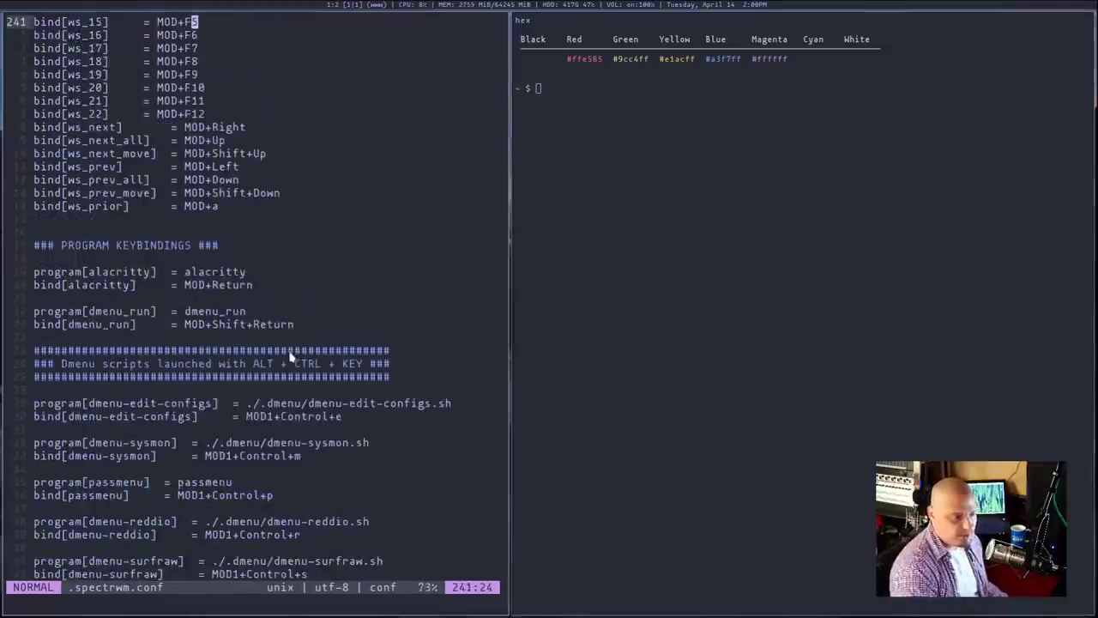
{"action": "scroll", "coordinate": [289, 355], "scroll_direction": "down", "scroll_amount": 4}
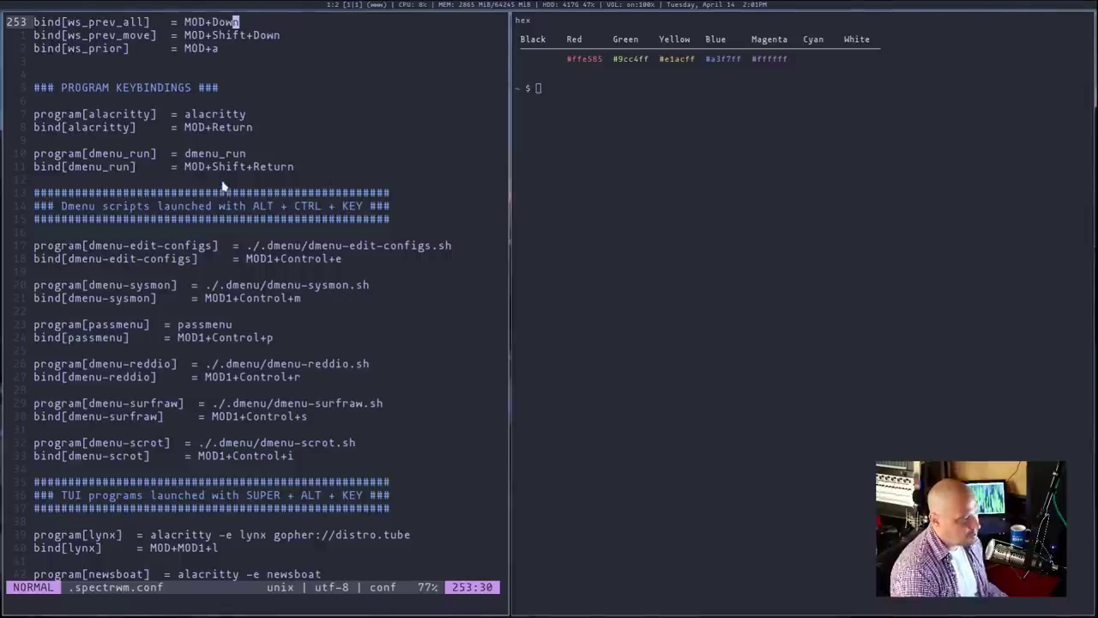
- Switch to an empty workspace
{"action": "key", "text": "super+2"}
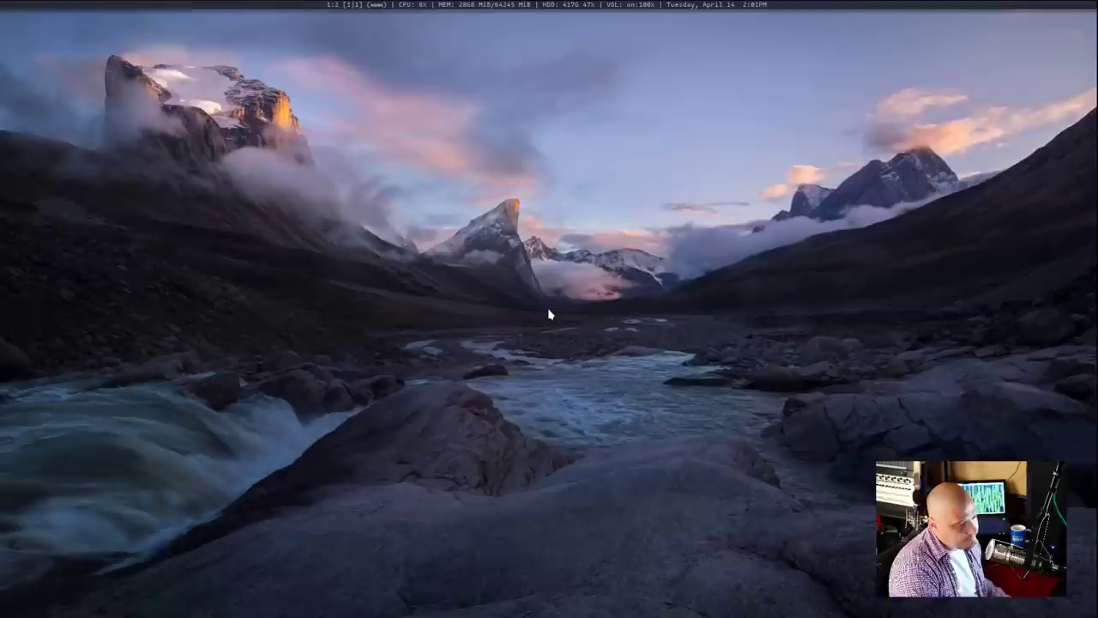